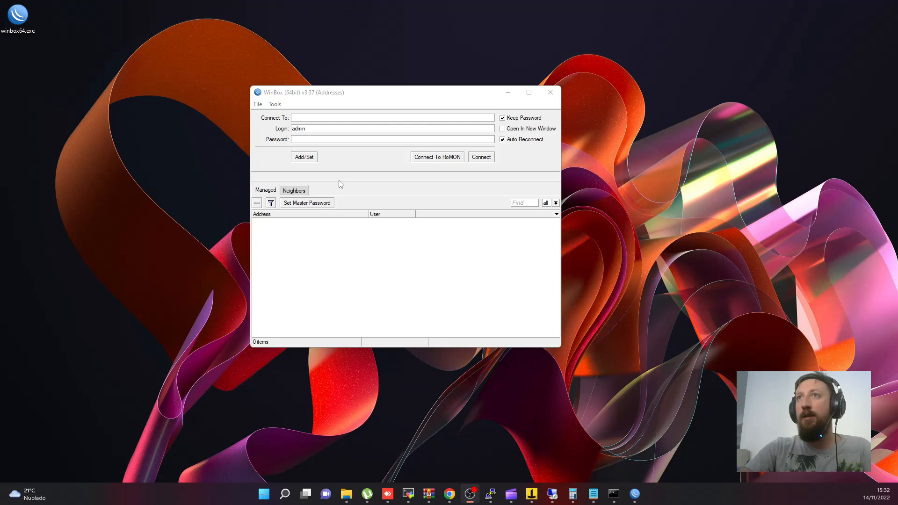
Connect as admin to the MikroTik CRS125-24G-1S router discovered among the neighbors, using its MAC address
left_click(285, 192)
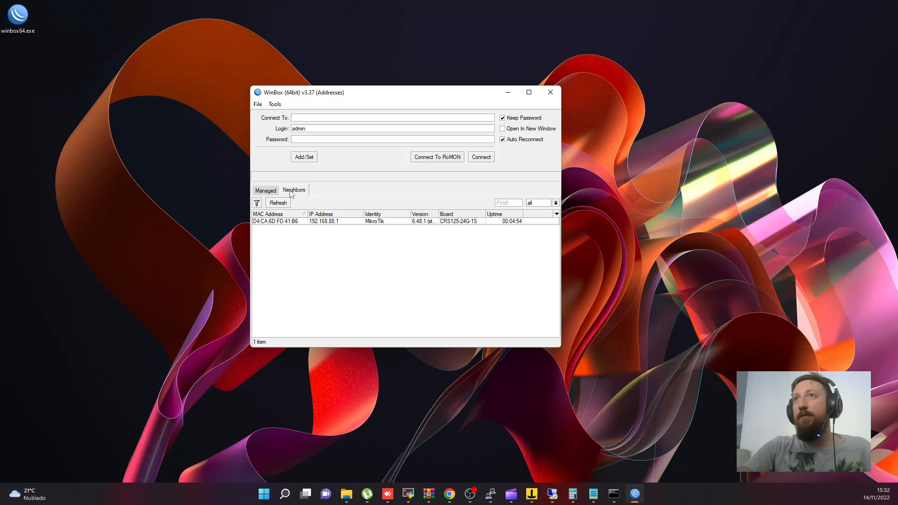
left_click(278, 221)
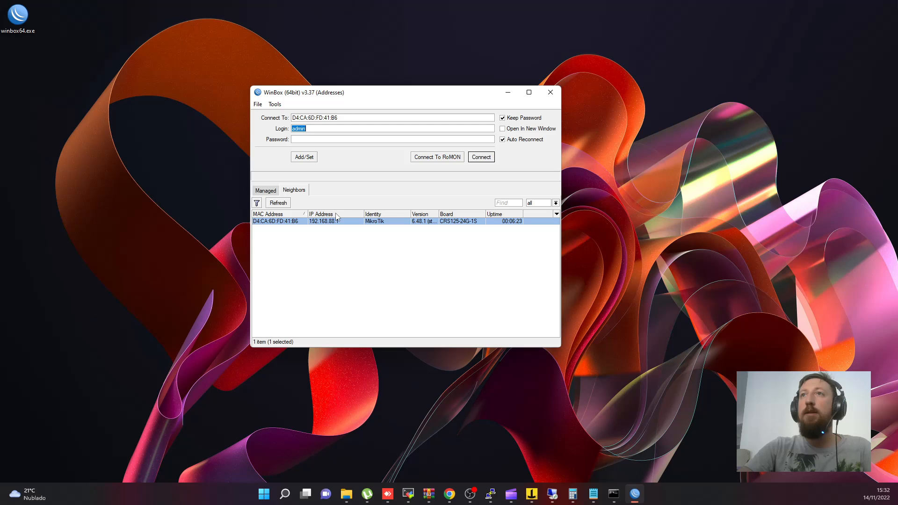
left_click(481, 157)
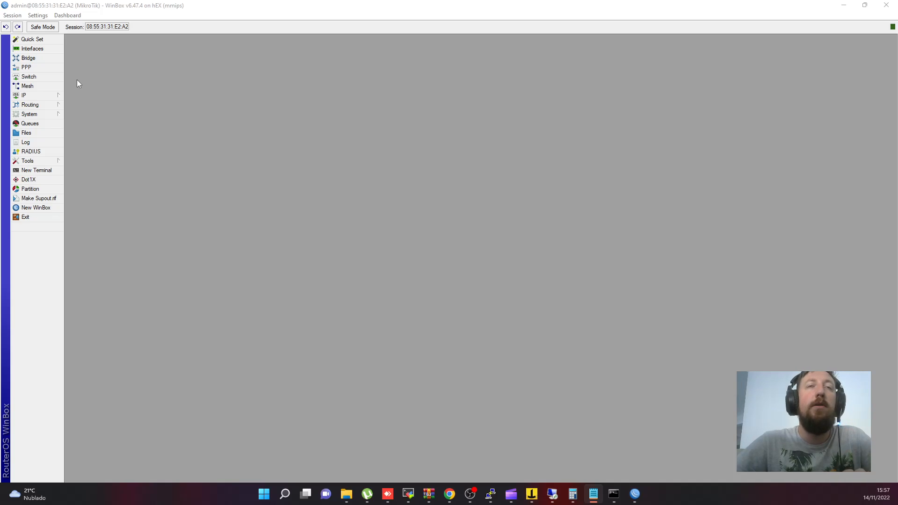
Start a new IP pool, enter 10.0.0.0/21 as its name and copy that text
left_click(44, 96)
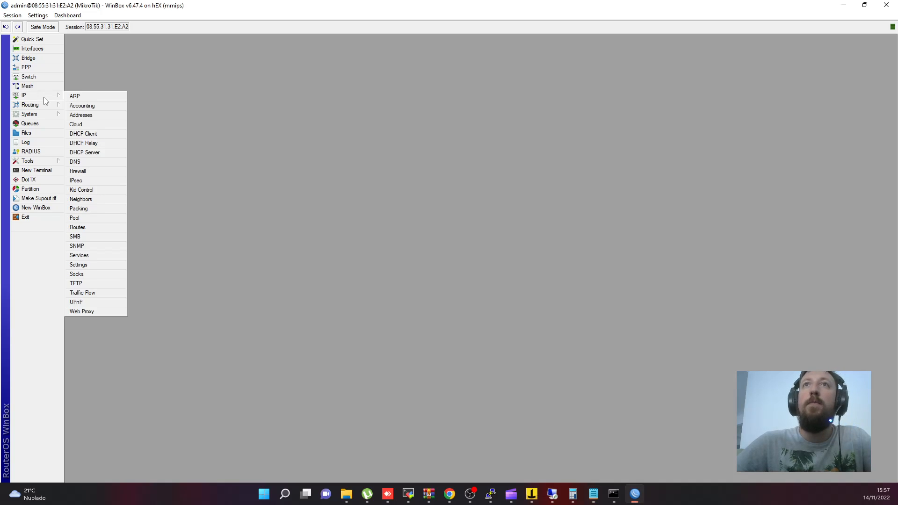
left_click(89, 218)
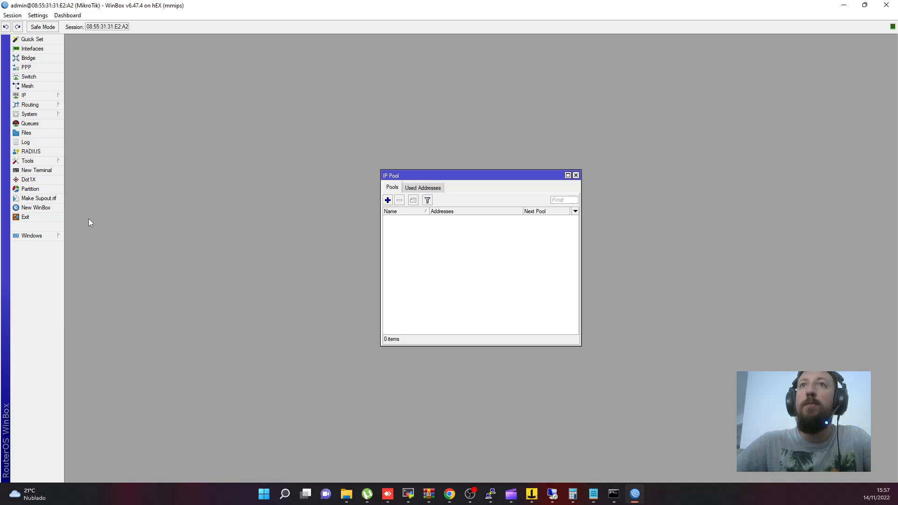
left_click(388, 201)
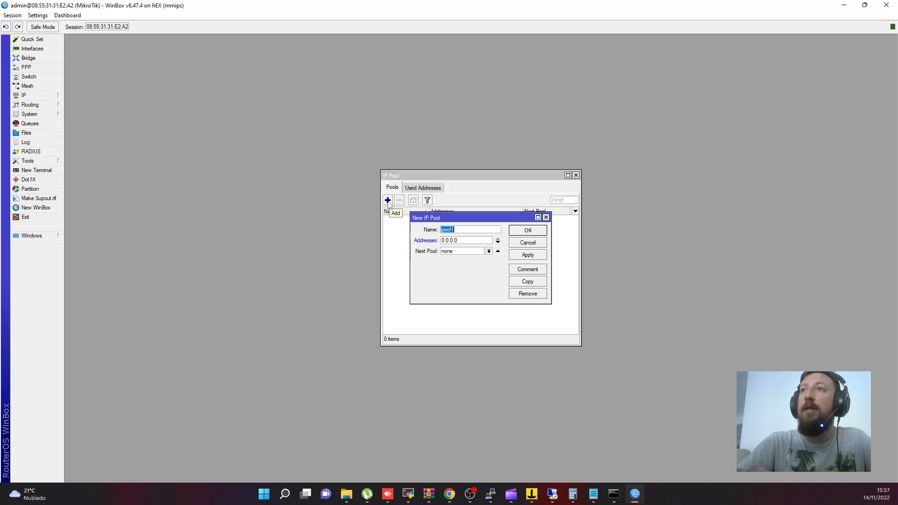
type("10")
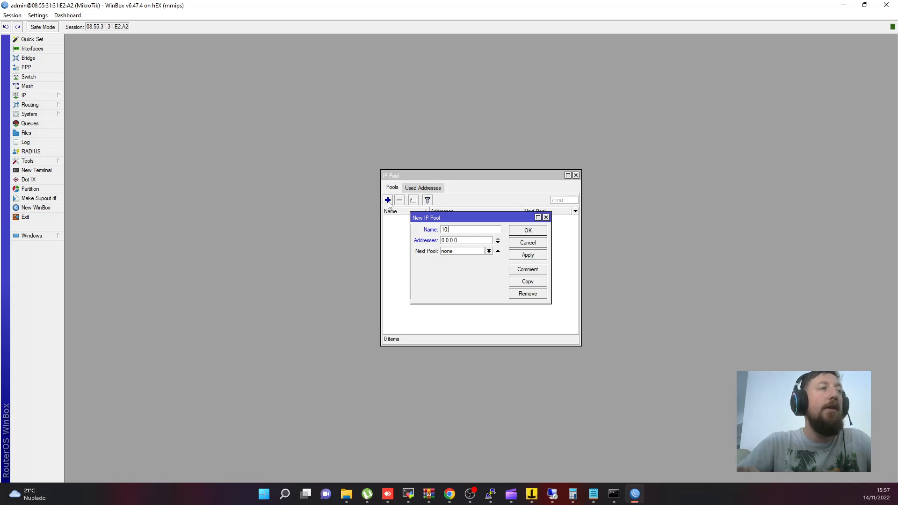
type(".0.0")
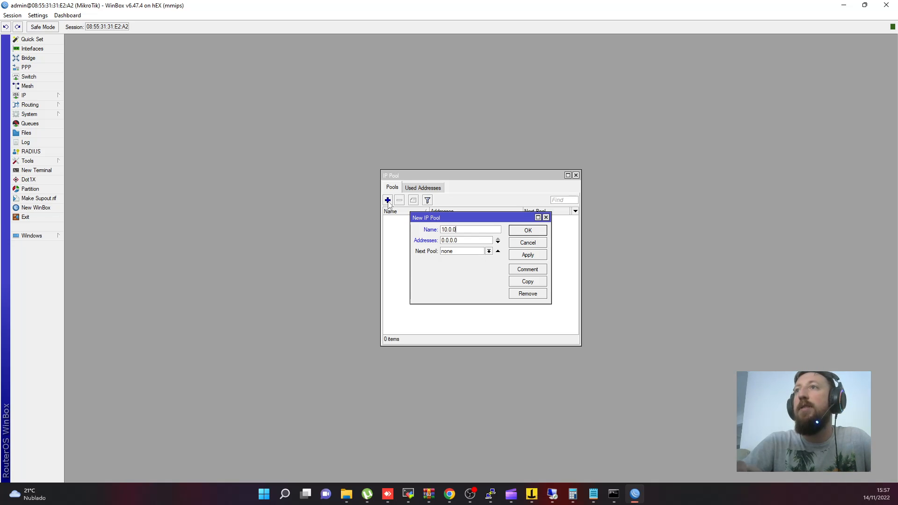
type(".0/")
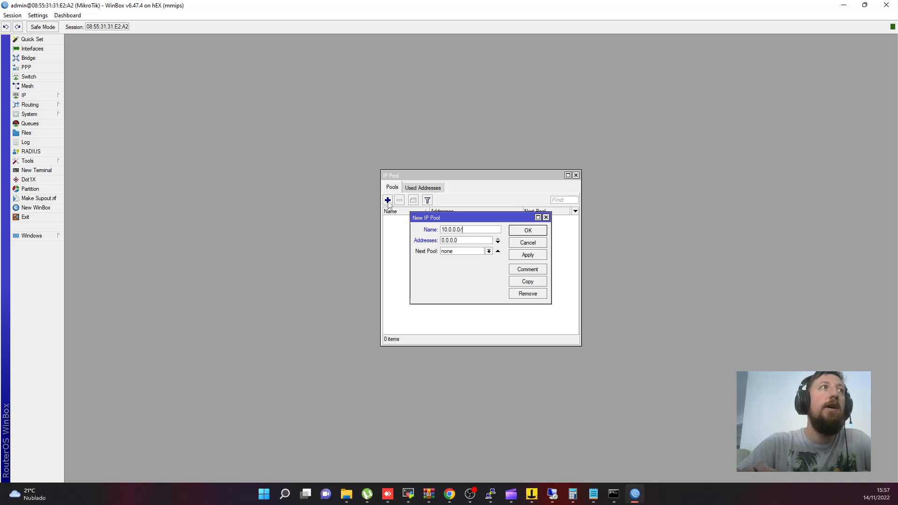
type("21")
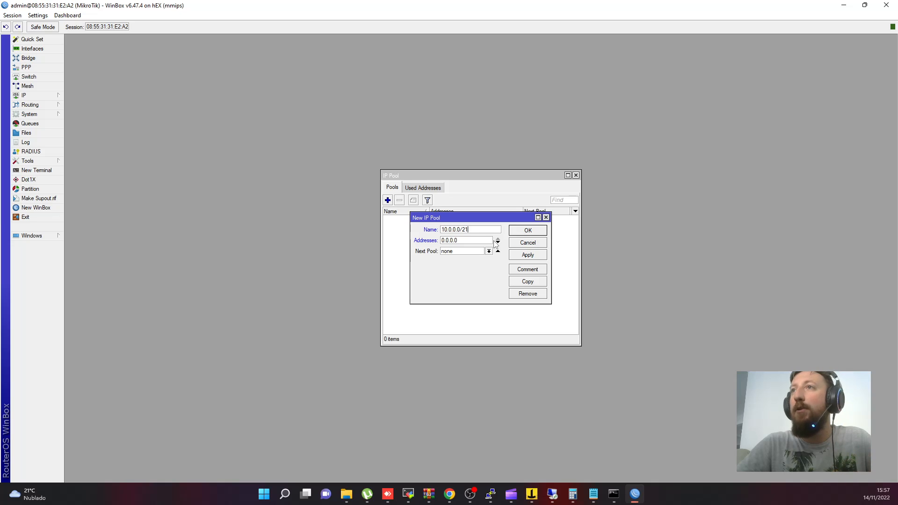
double_click(472, 229)
key("ctrl+c")
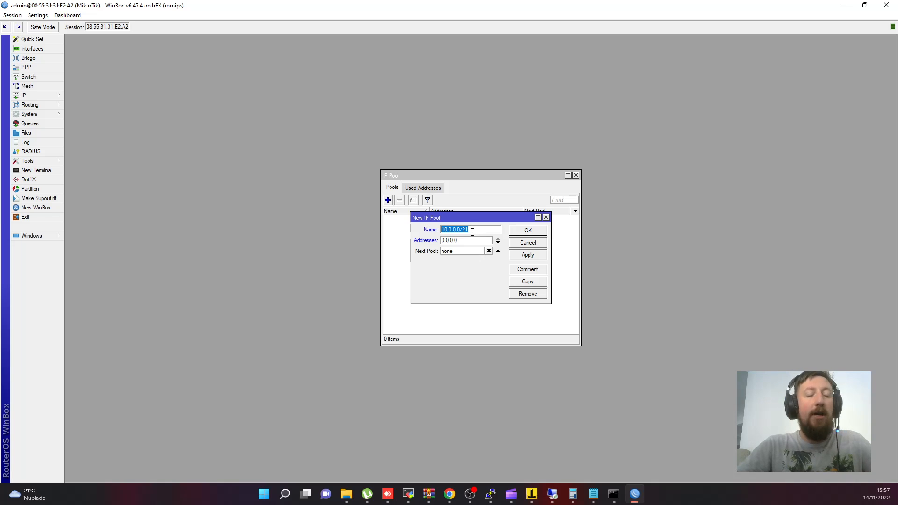
Rename the new pool poolpppoe, paste 10.0.0.0/21 as its addresses and save it
type("p")
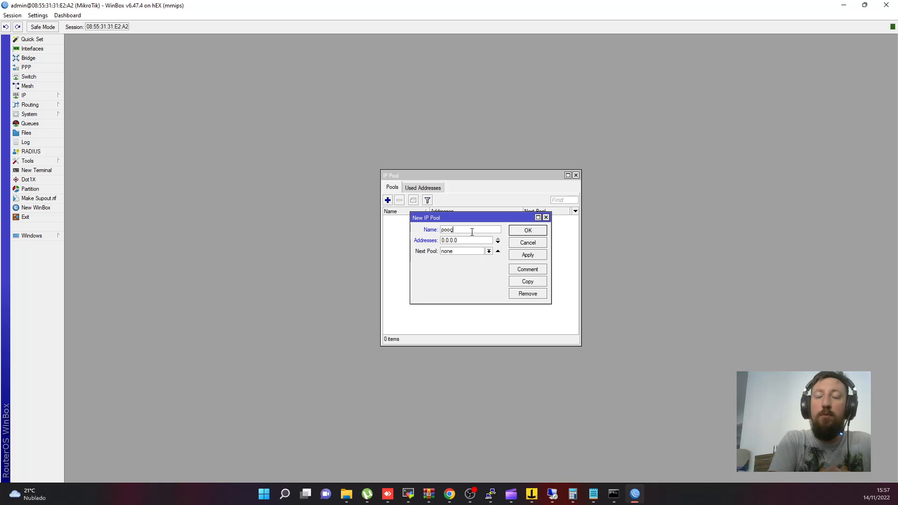
type("oolpppoe")
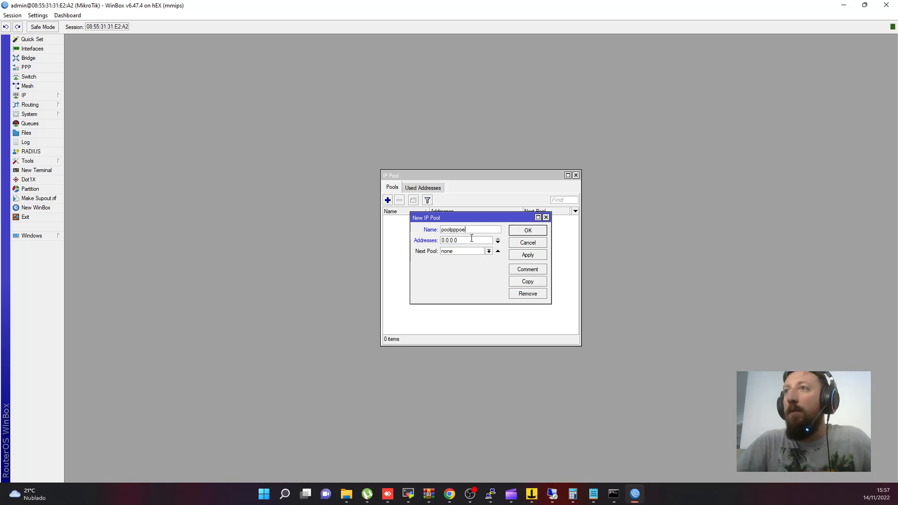
double_click(471, 240)
key("ctrl+v")
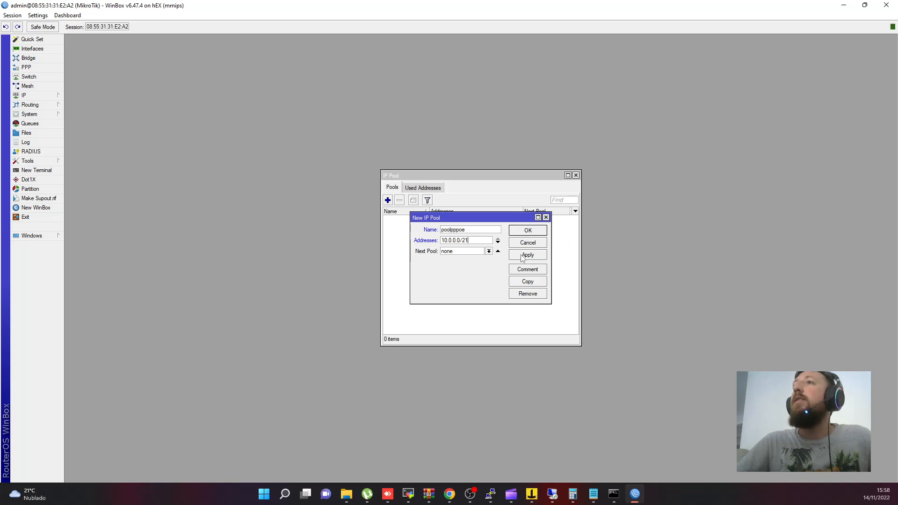
left_click(526, 231)
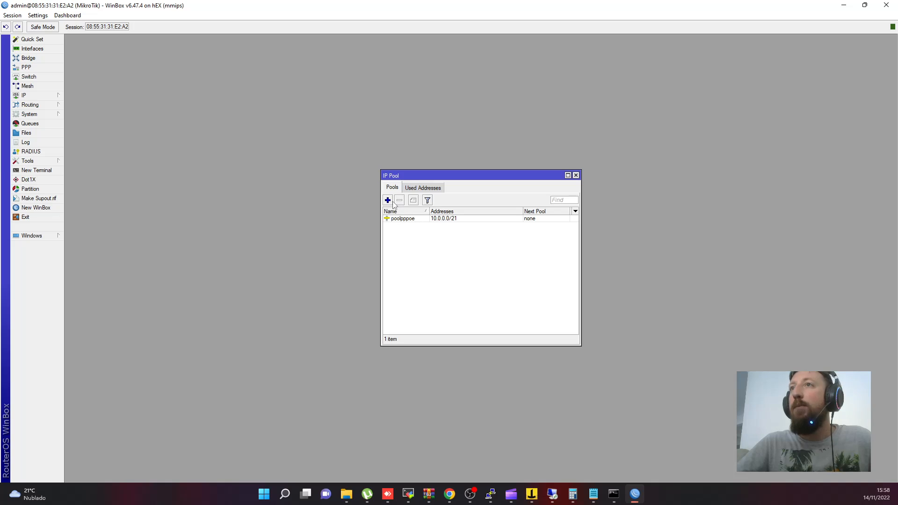
Create a second IP pool named pool2 with the addresses 192.168.0.1/24
left_click(450, 220)
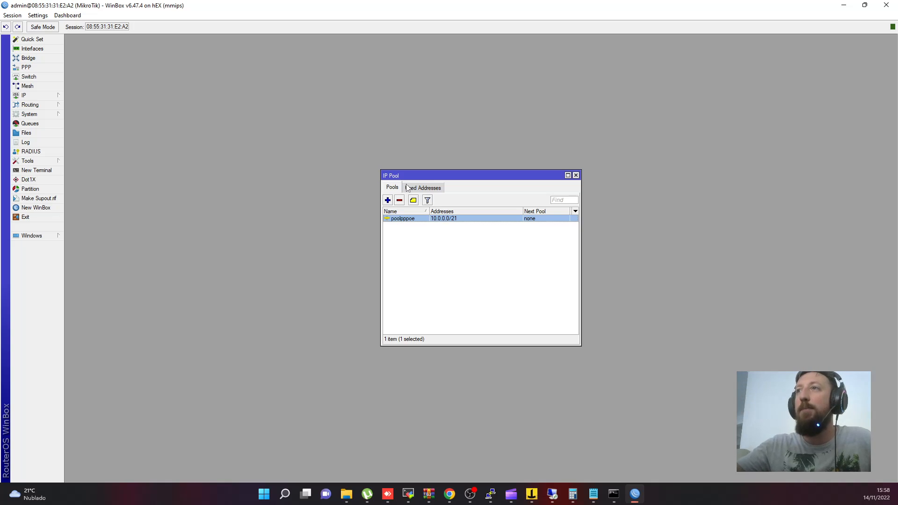
left_click(388, 200)
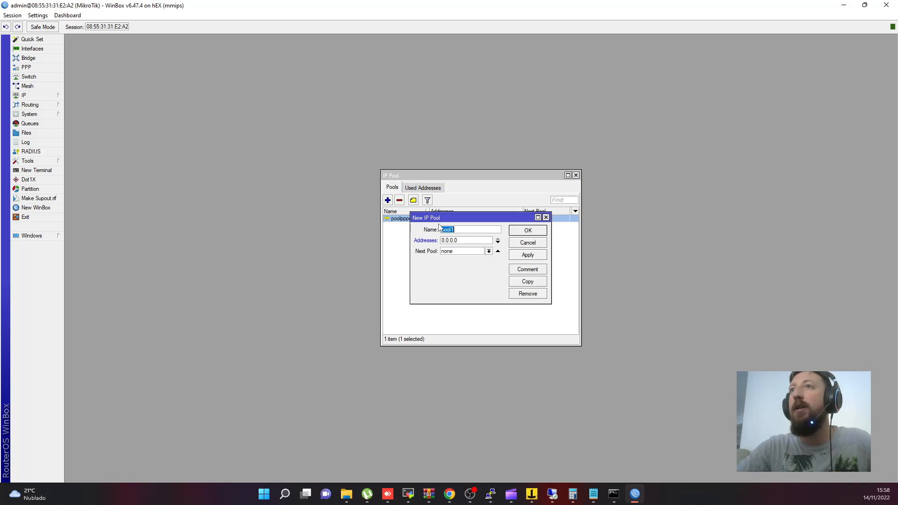
left_click(461, 230)
key("BackSpace")
type("2")
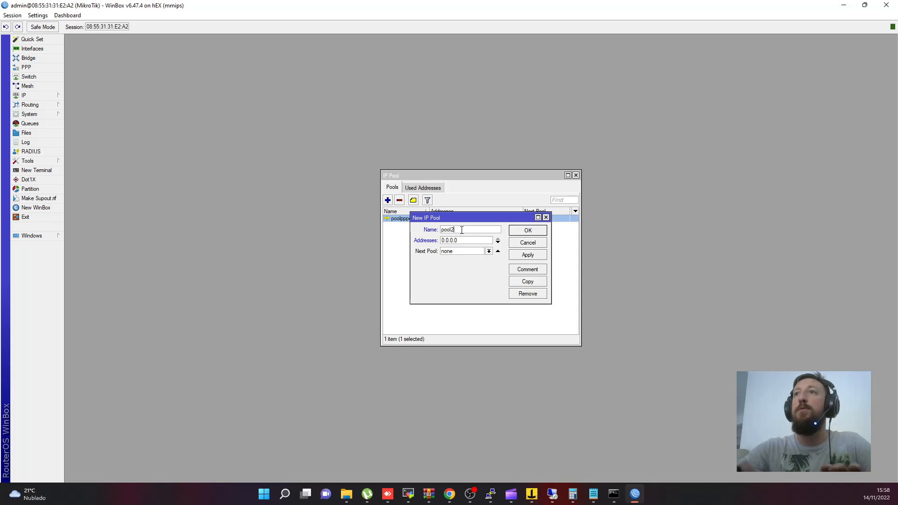
left_click(466, 239)
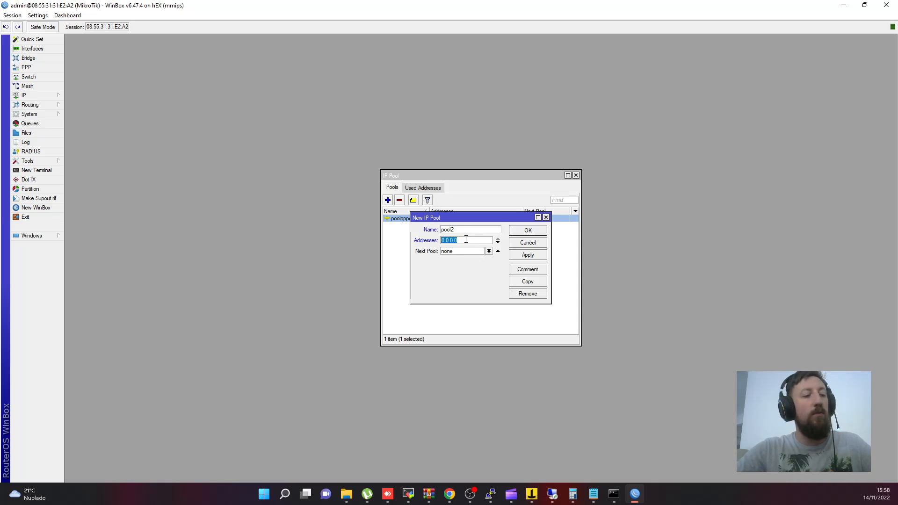
type("192")
type(".168.0.1")
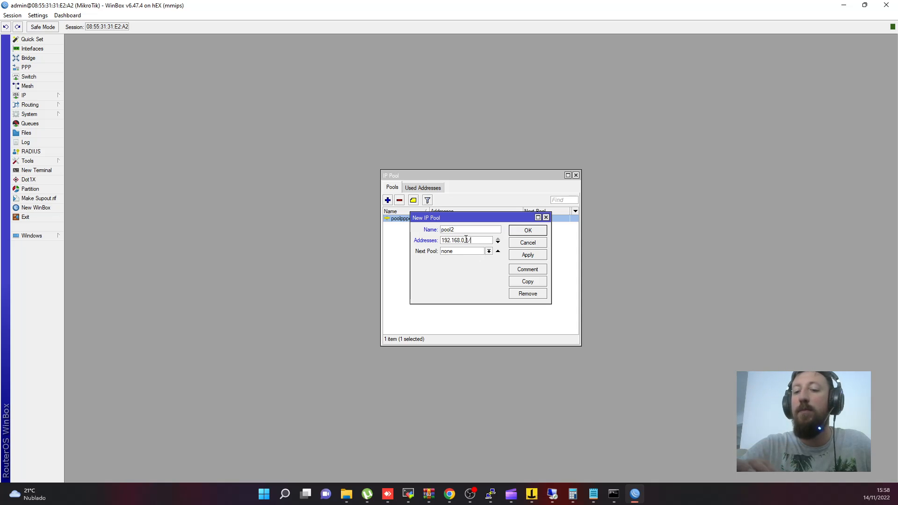
type("/24")
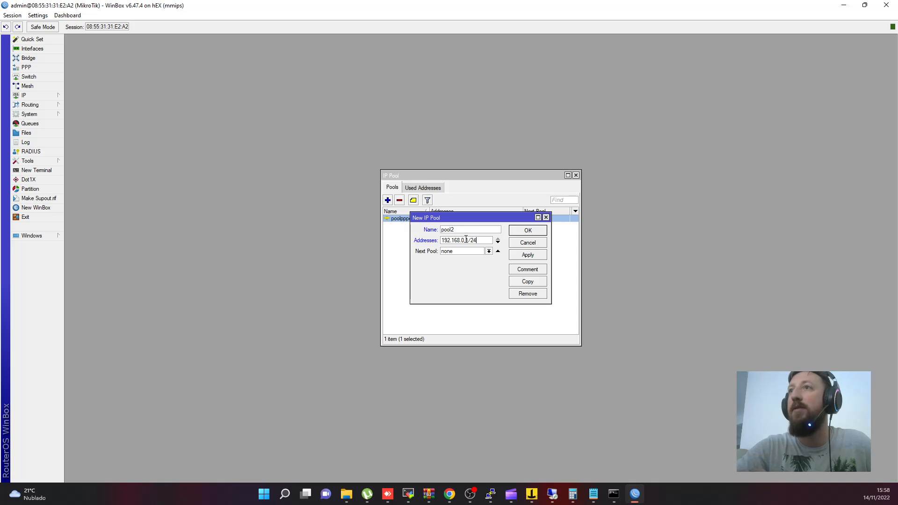
left_click(515, 255)
left_click(529, 231)
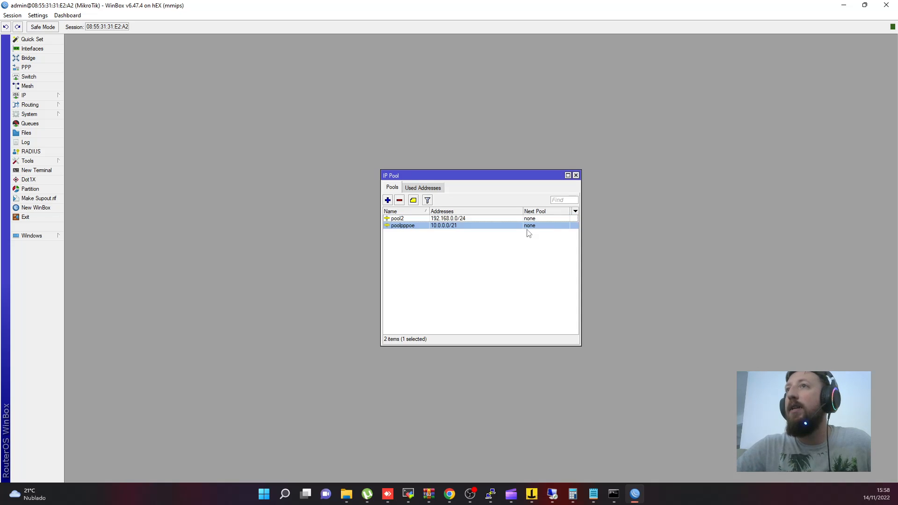
Set pool2 as the next pool of poolpppoe and save the change
double_click(405, 225)
left_click(489, 251)
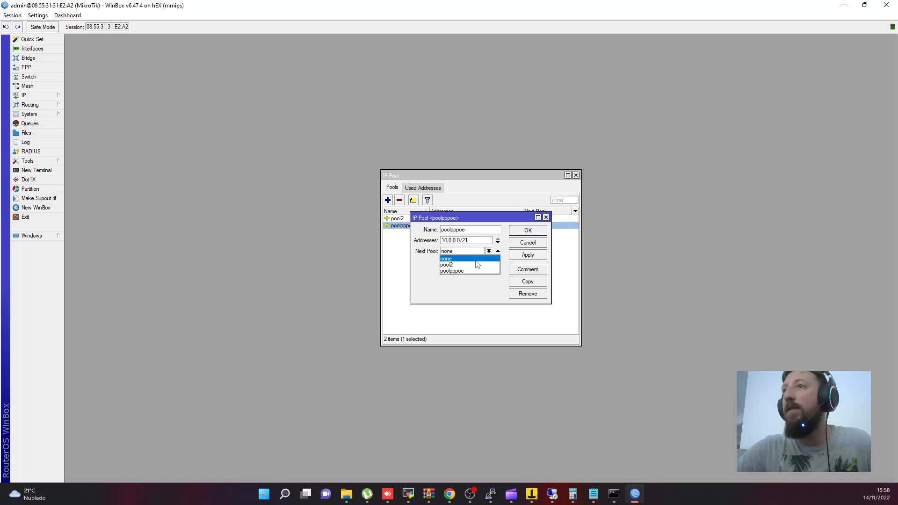
left_click(464, 265)
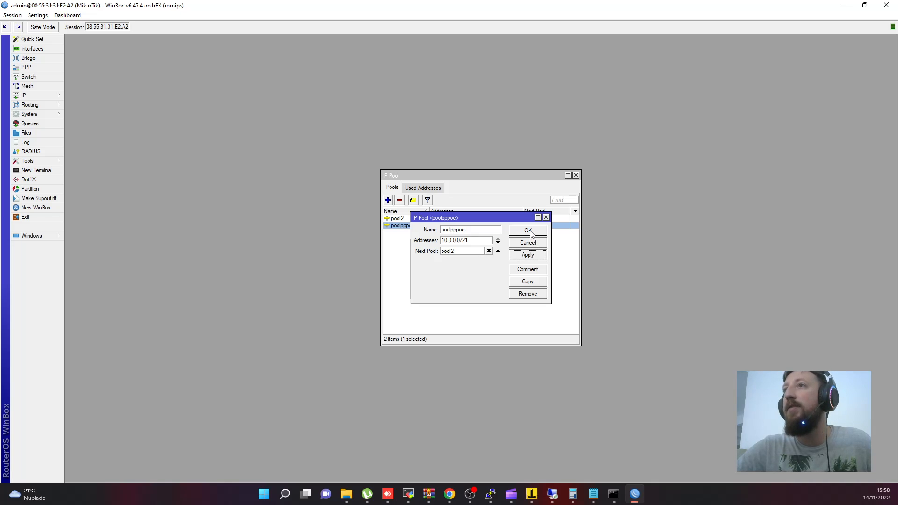
left_click(527, 230)
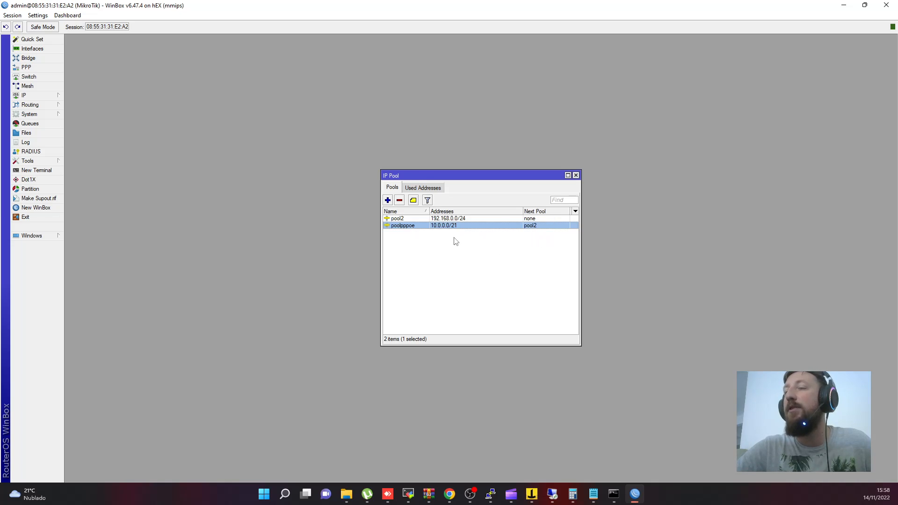
Remove pool2 from the IP pool list
left_click(413, 220)
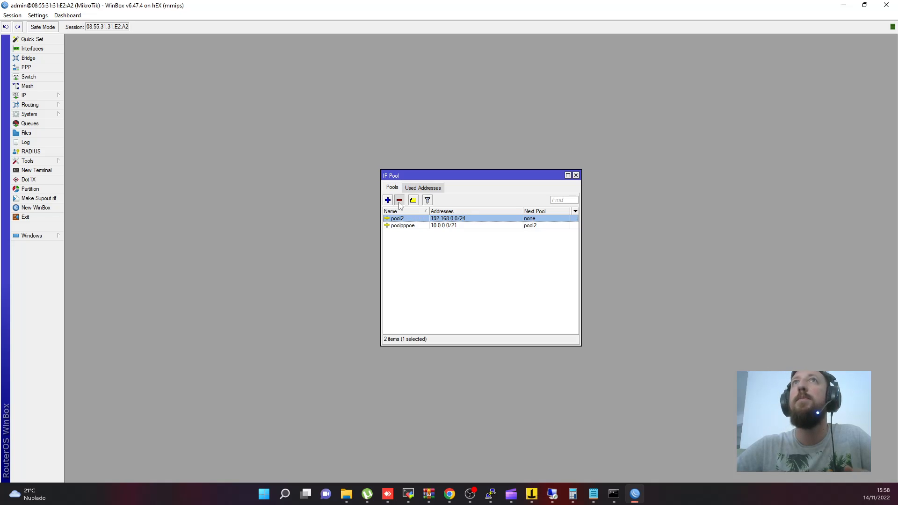
left_click(399, 202)
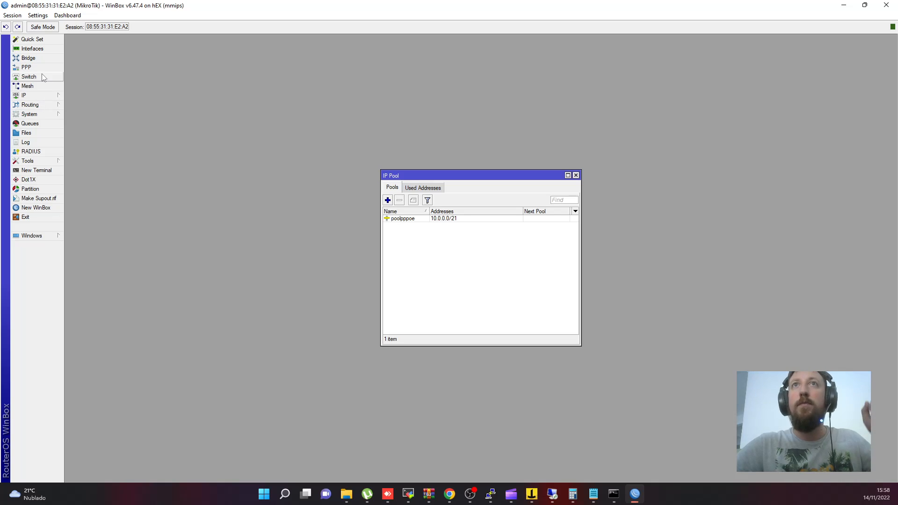
Open the default PPP profile and set its local address to 10.80.0.1
left_click(28, 67)
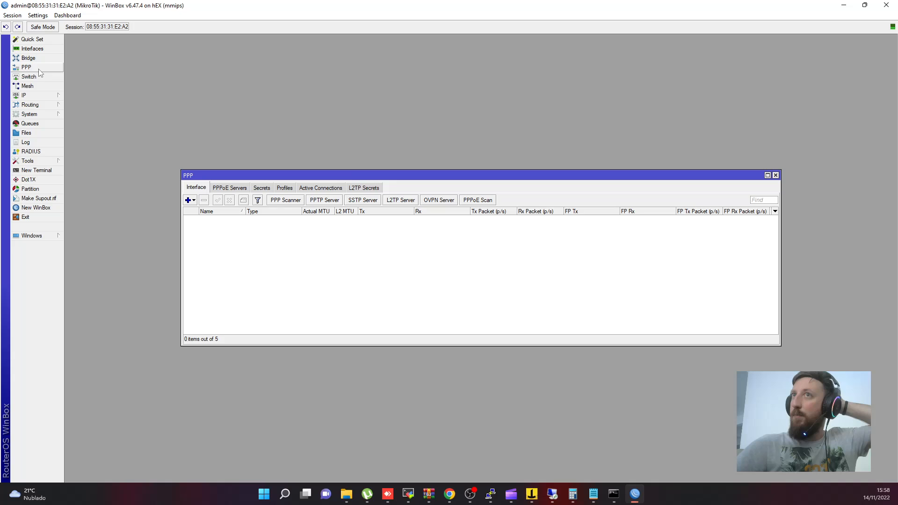
left_click(213, 190)
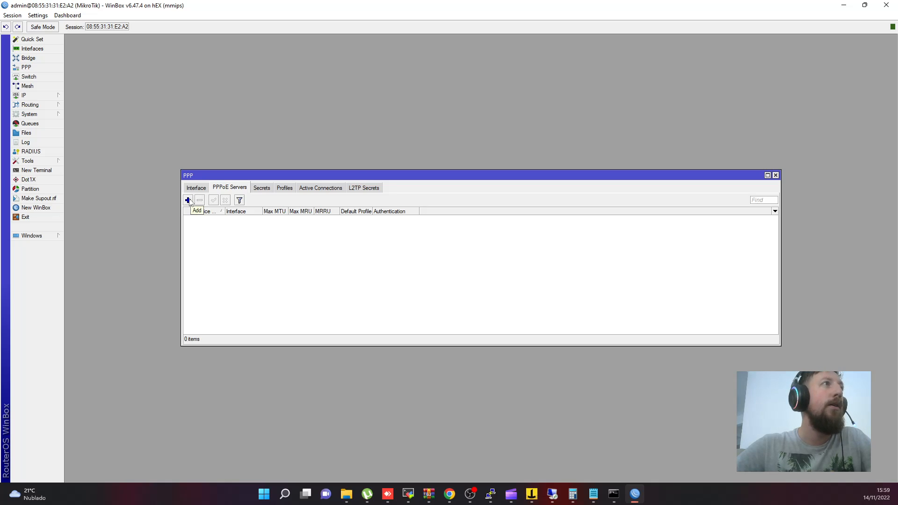
left_click(284, 189)
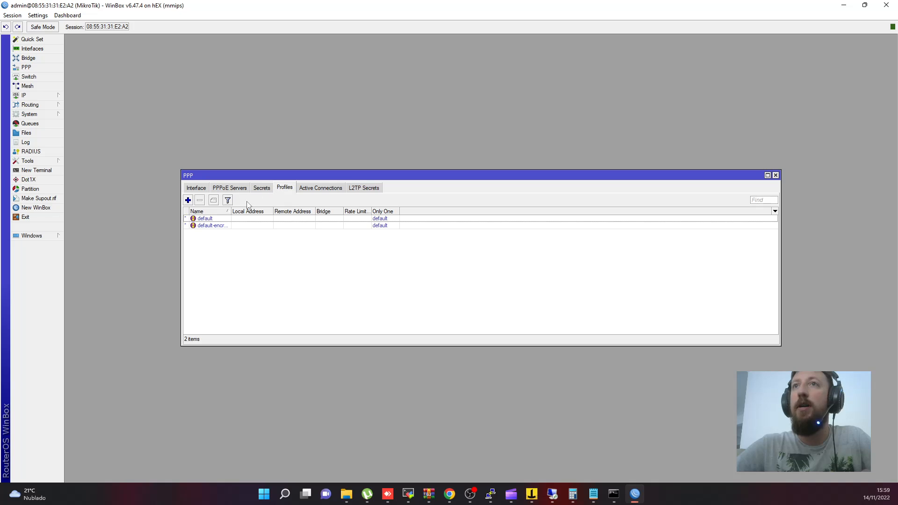
left_click(207, 219)
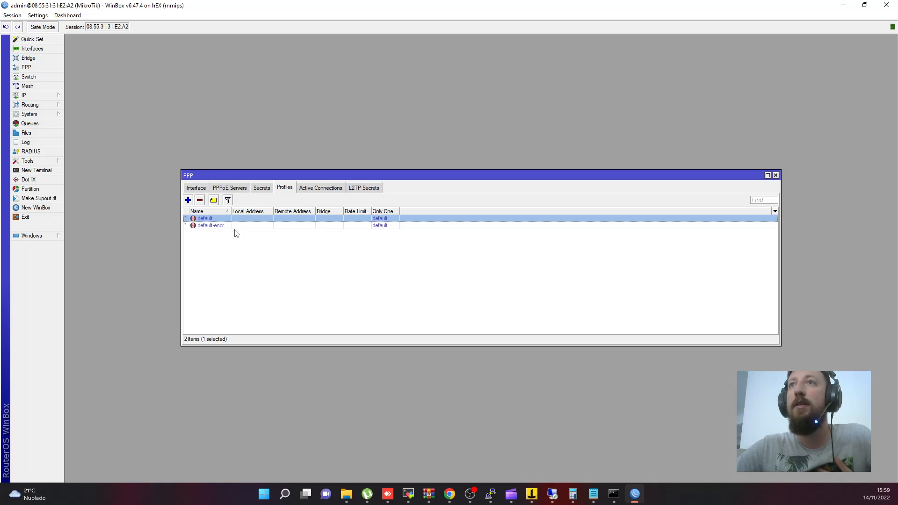
double_click(206, 221)
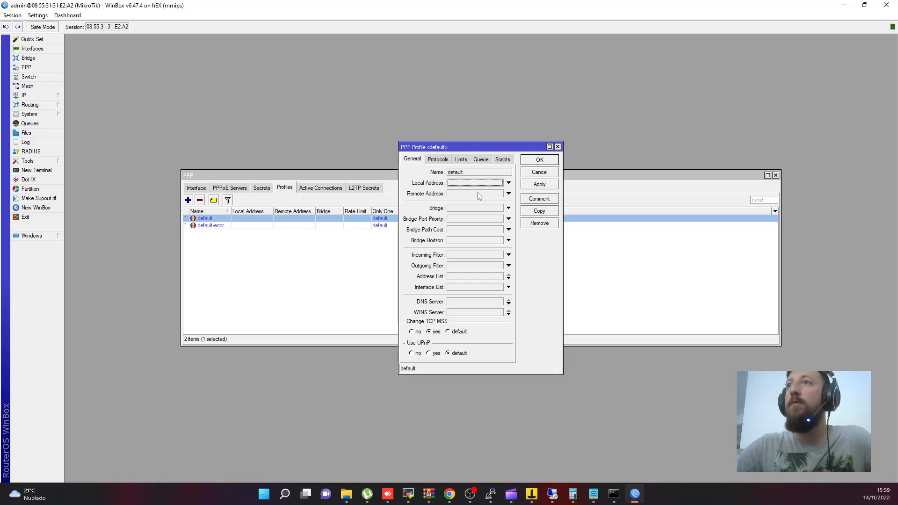
left_click(468, 184)
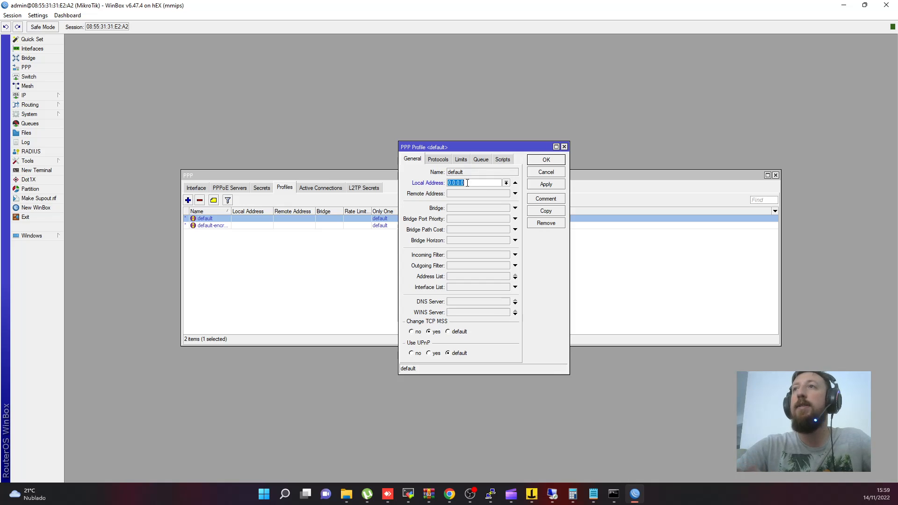
type("10.8")
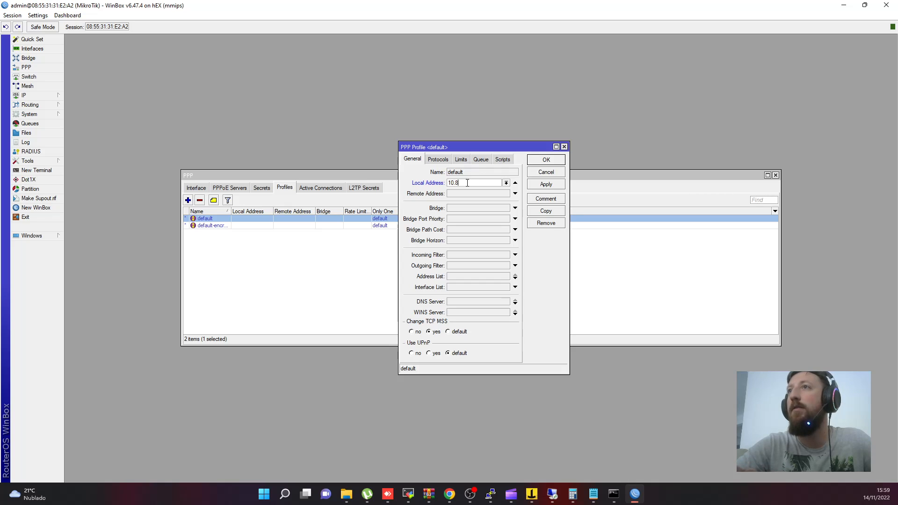
type("0.0")
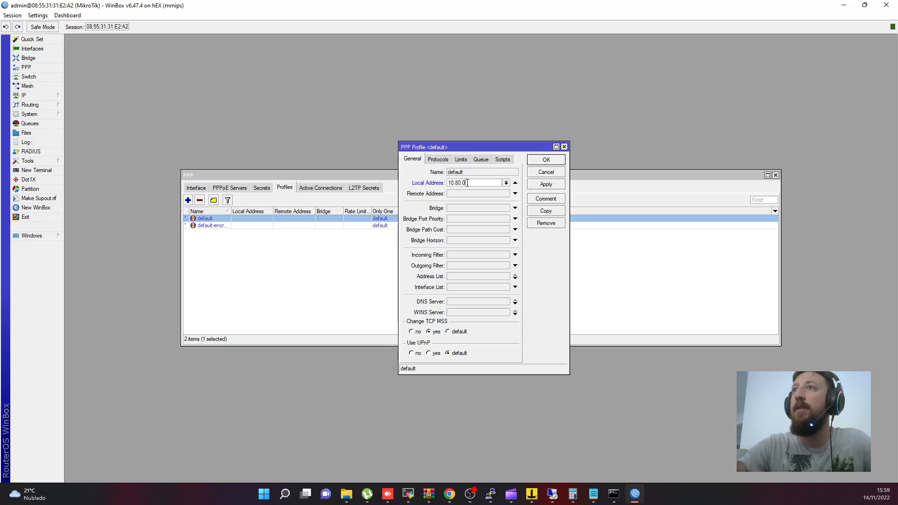
type(".1")
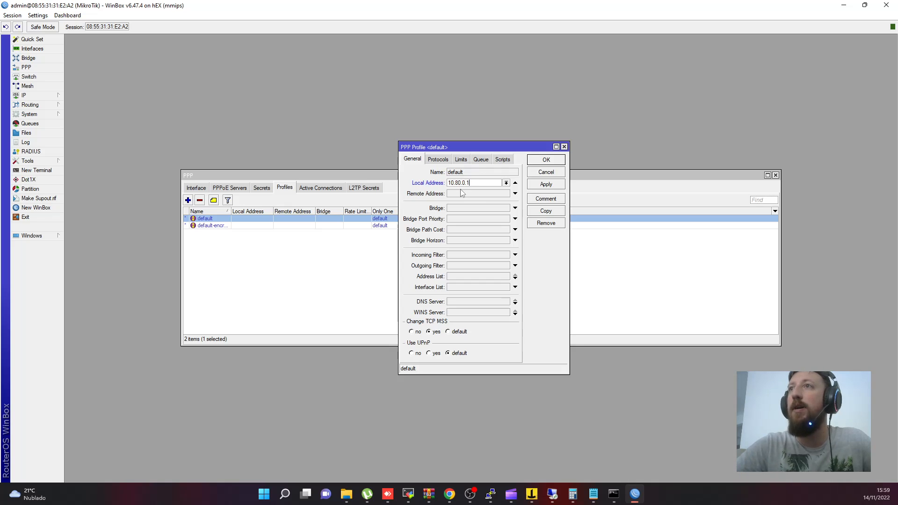
Choose poolpppoe as the remote address of the default PPP profile
left_click(515, 194)
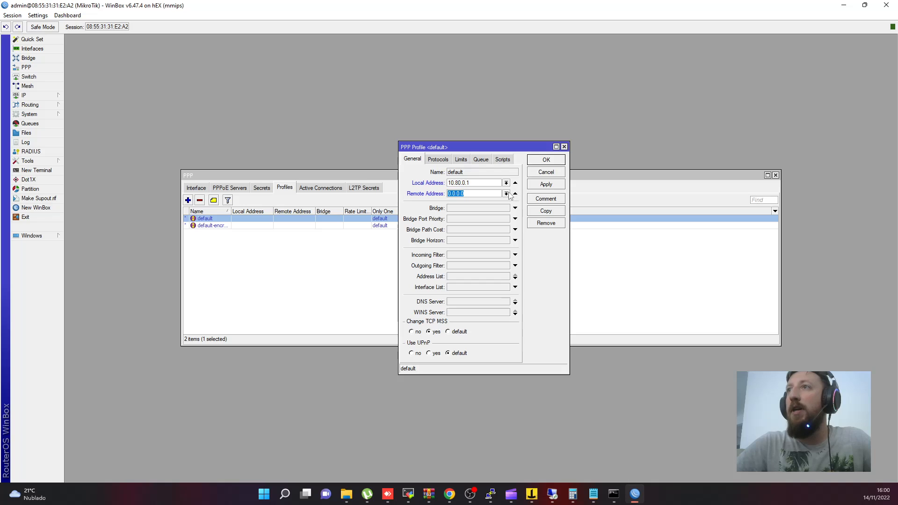
left_click(507, 193)
left_click(468, 201)
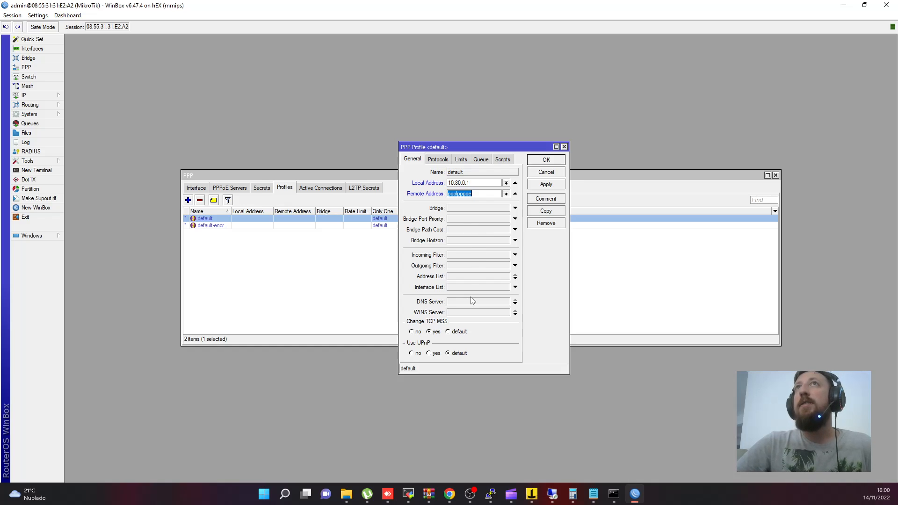
Enter 8.8.8.8 and 1.1.1.1 as DNS servers in the default PPP profile
left_click(459, 302)
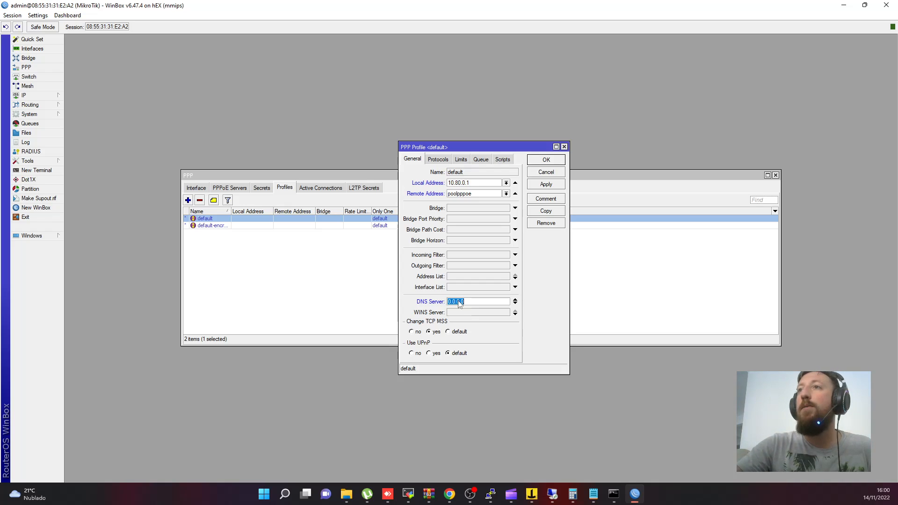
type("8.8.8.8")
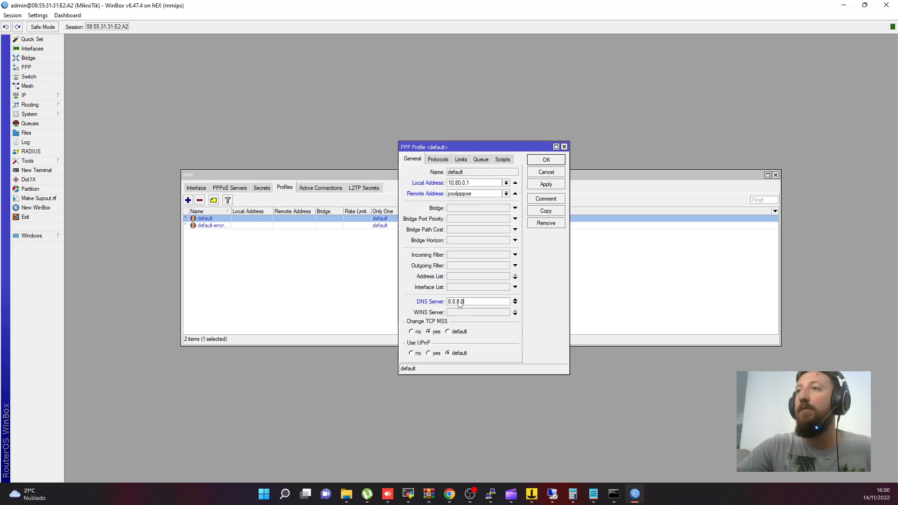
left_click(515, 304)
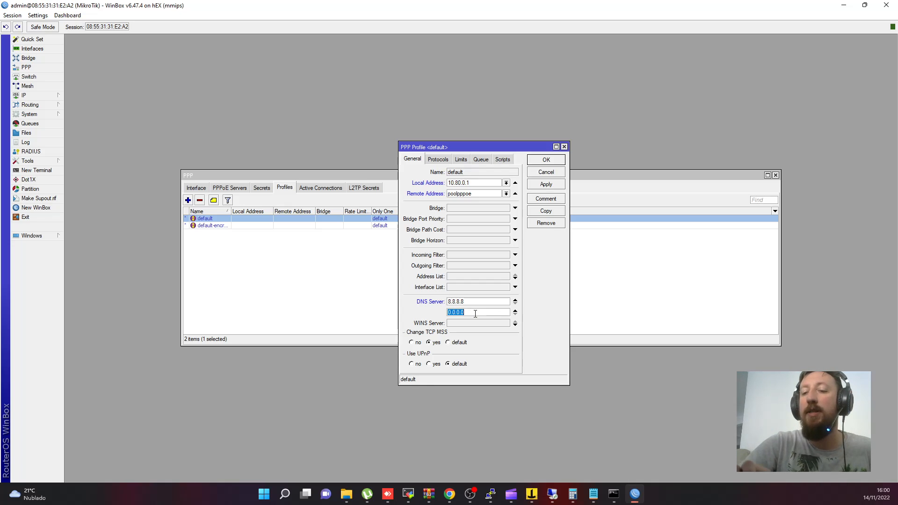
type("1.1.1.1")
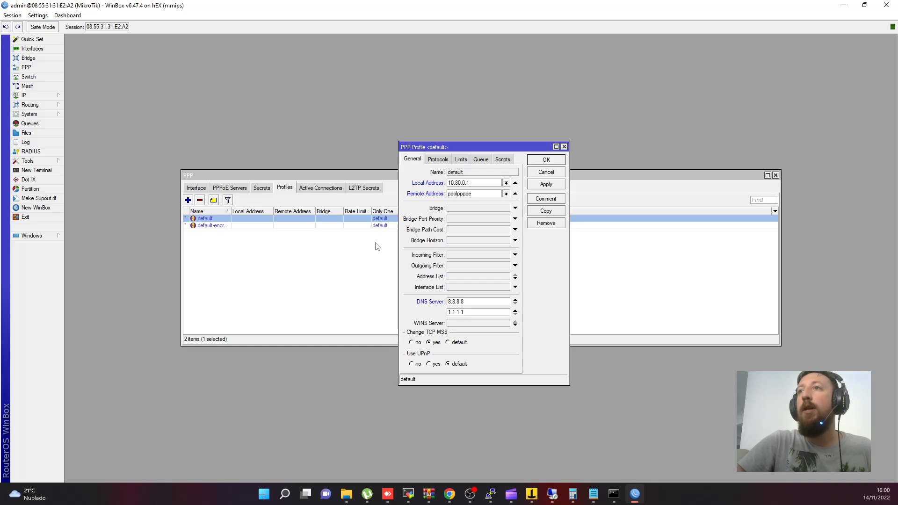
Set the router's own DNS server to 8.8.8.8 in the IP DNS settings and save them
left_click(37, 96)
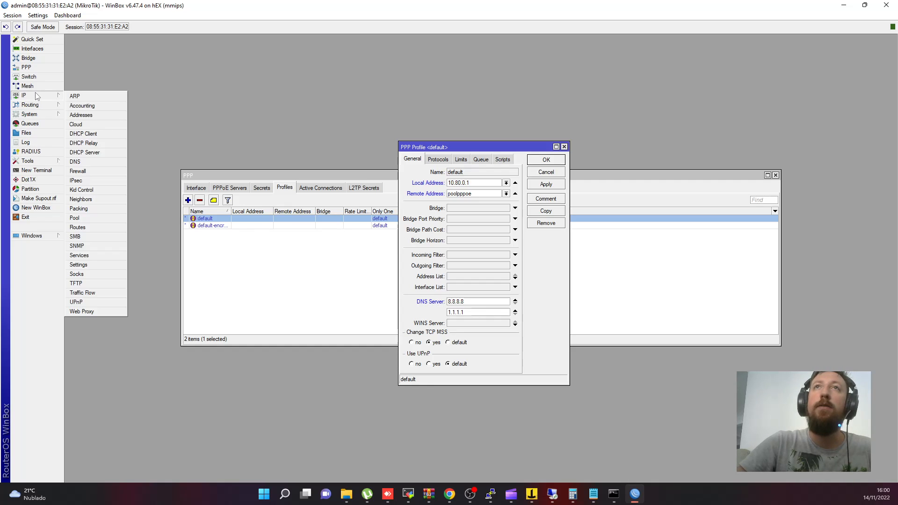
left_click(84, 162)
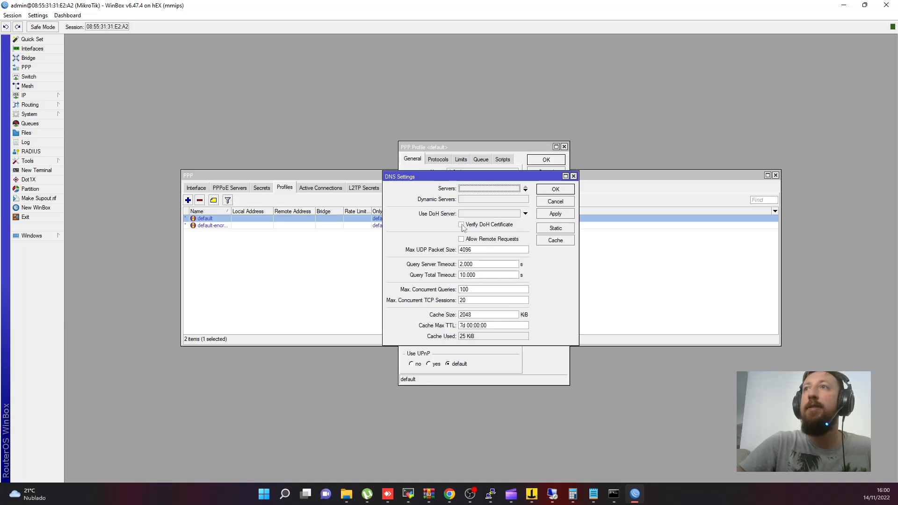
left_click_drag(421, 176, 122, 177)
left_click(182, 189)
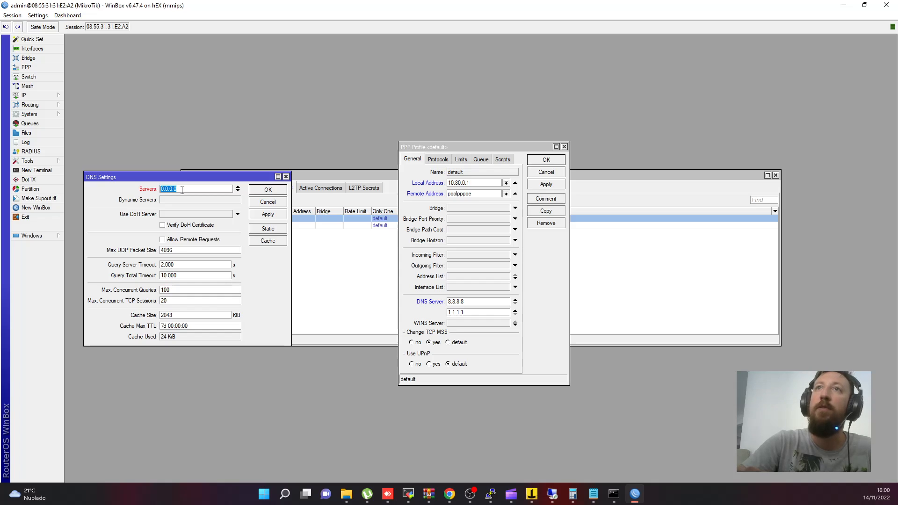
type("8.8.8.8")
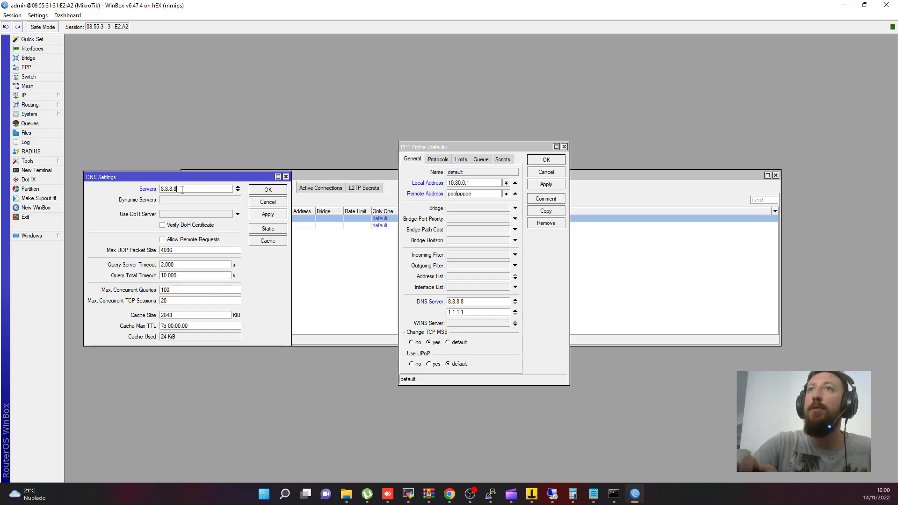
left_click(259, 213)
left_click(260, 193)
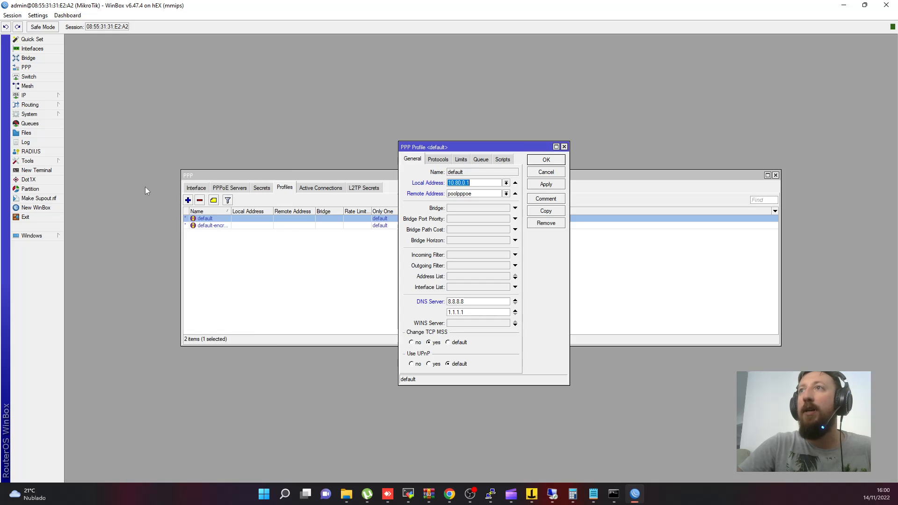
Clear the default PPP profile's DNS entries, enter 8.8.8.8 as its only DNS server and apply the profile changes
left_click(515, 310)
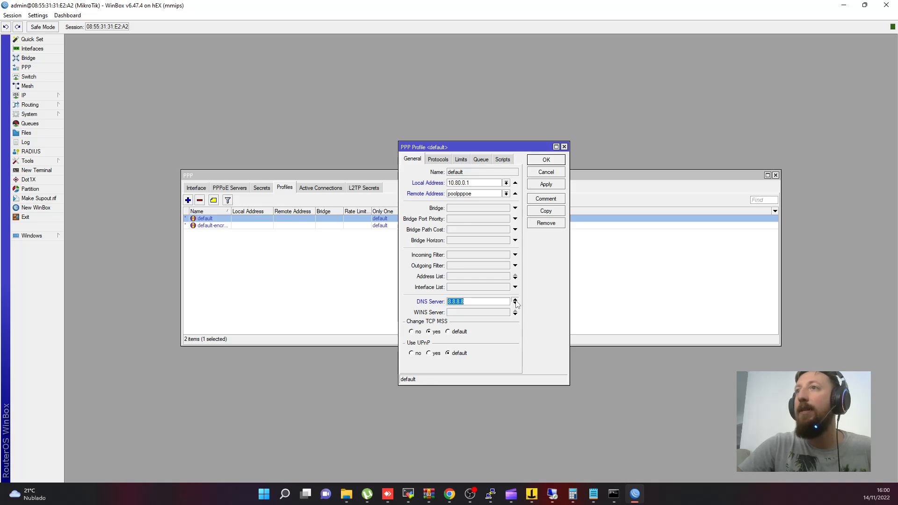
left_click(515, 299)
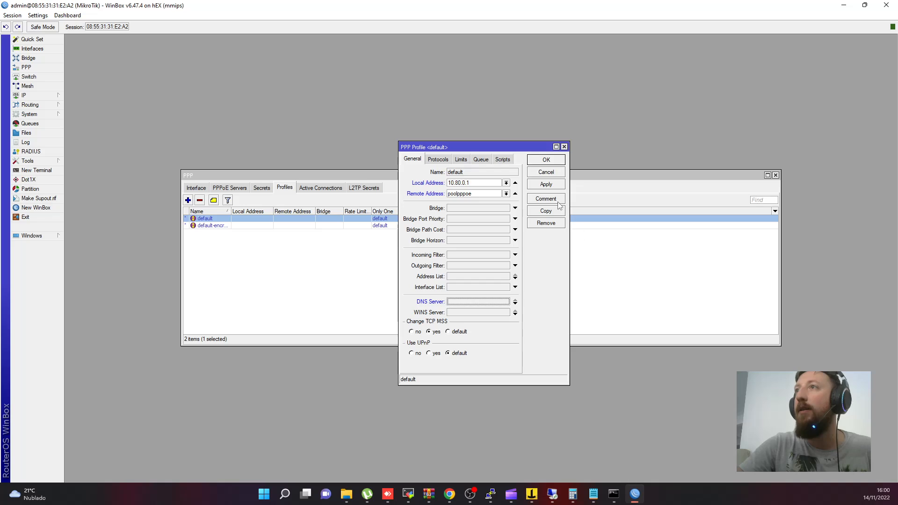
left_click(473, 302)
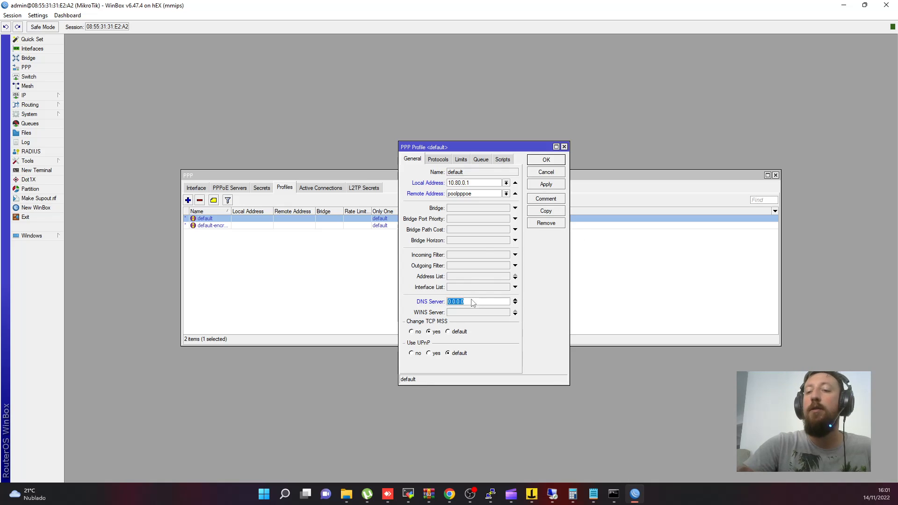
type("8.8.8.8")
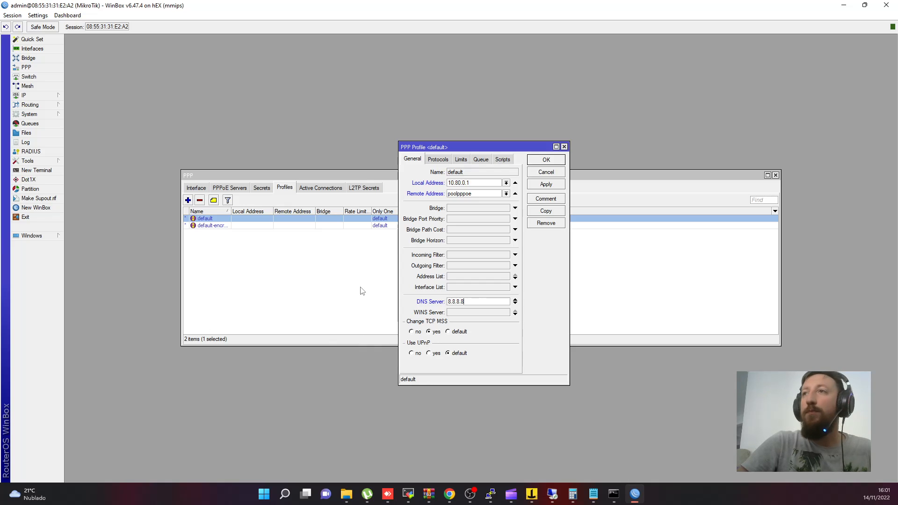
left_click(554, 185)
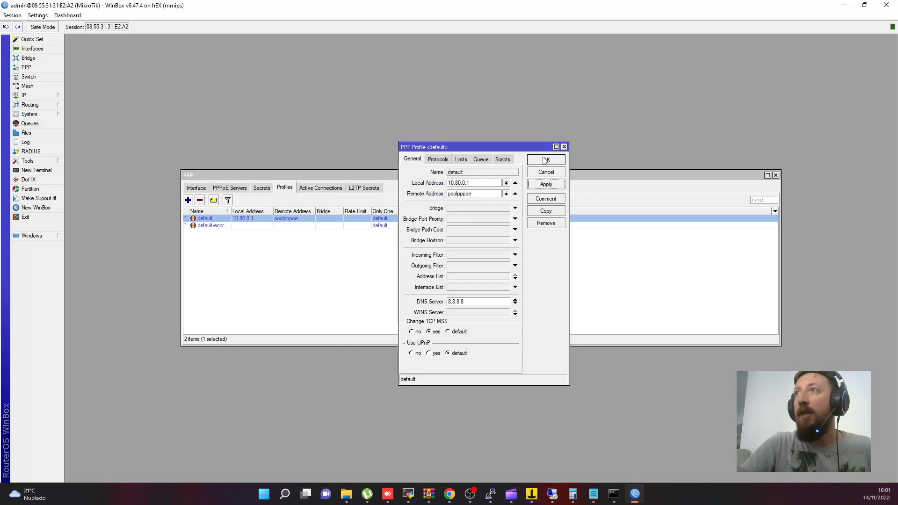
Copy the default PPP profile to a new profile named plano100mega
left_click(546, 211)
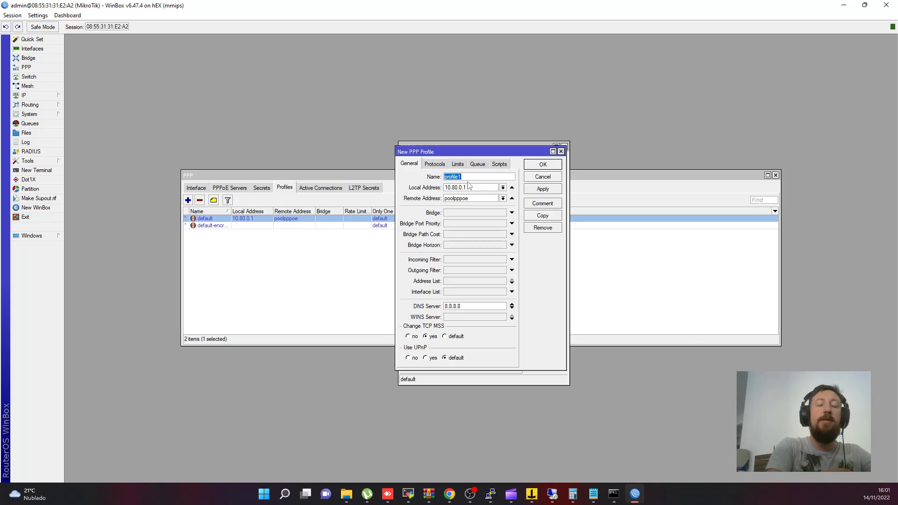
type("plano")
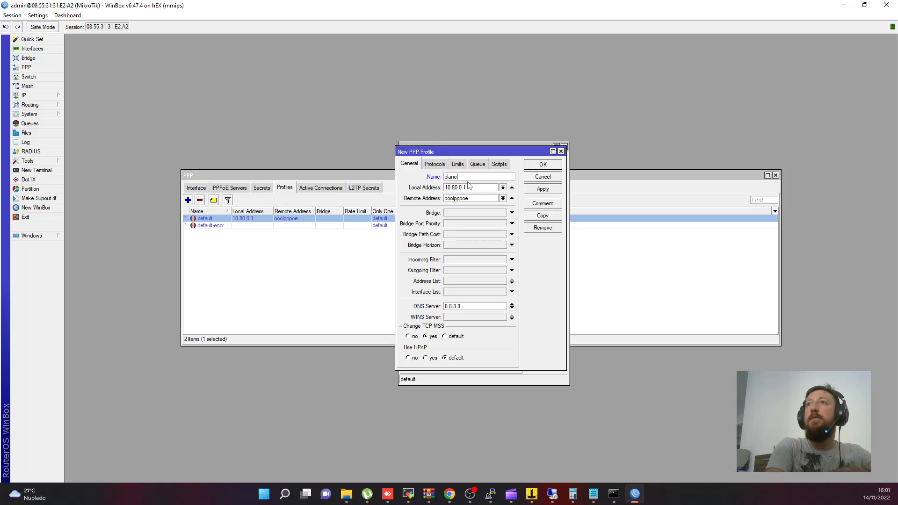
type("100mega")
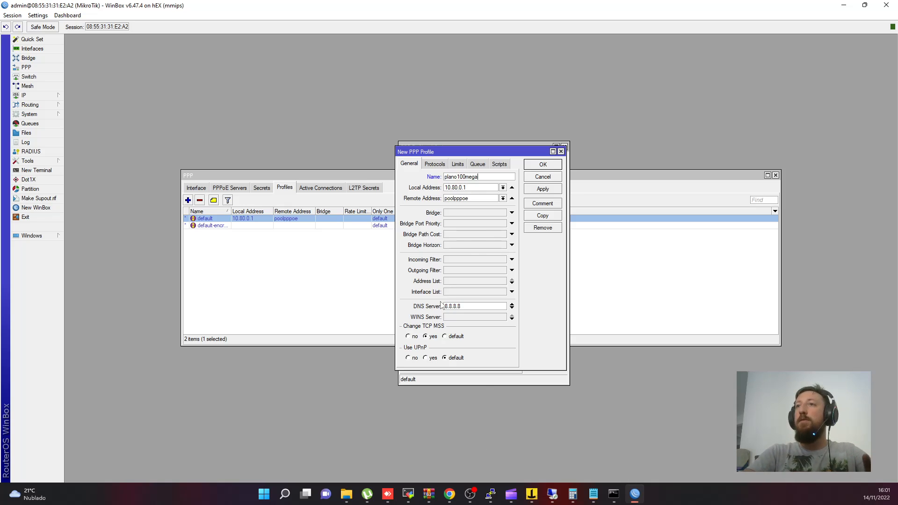
Set the rate limit (rx/tx) of plano100mega to 50M/100M, then save and close both open PPP profiles
left_click(456, 164)
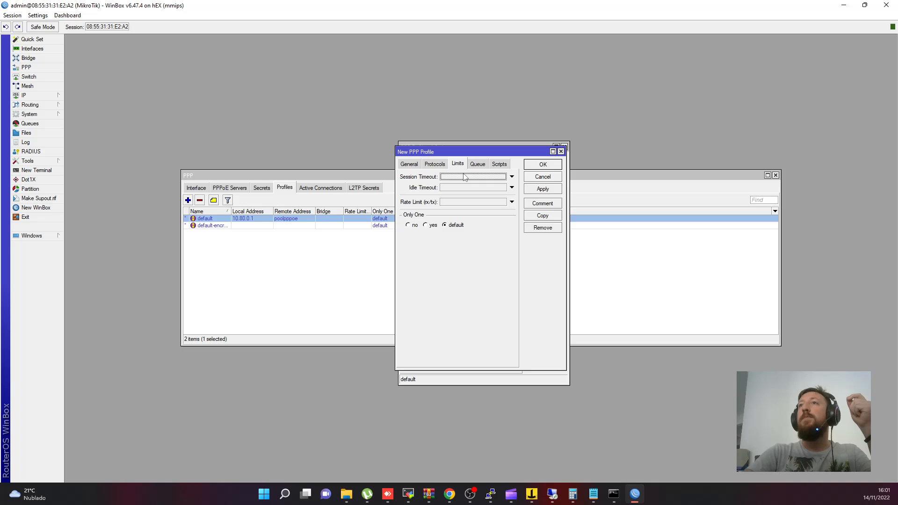
left_click(455, 203)
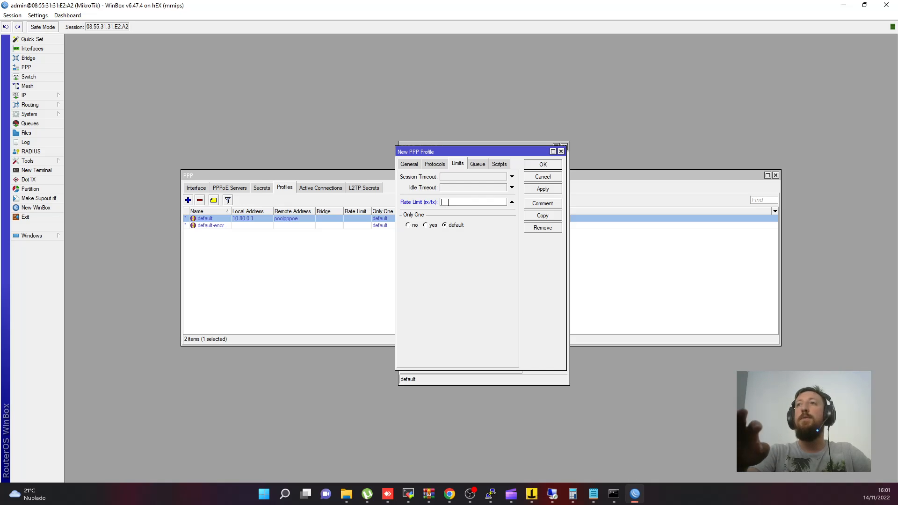
type("50")
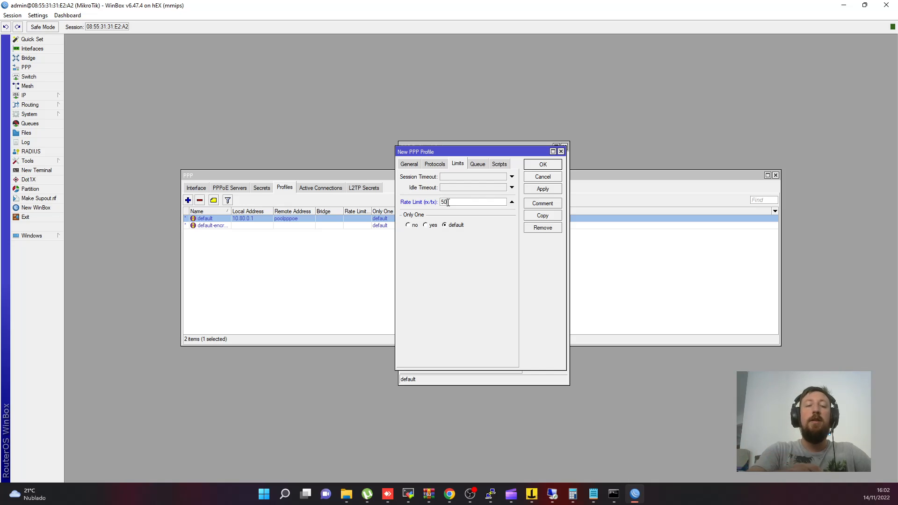
type("M/10")
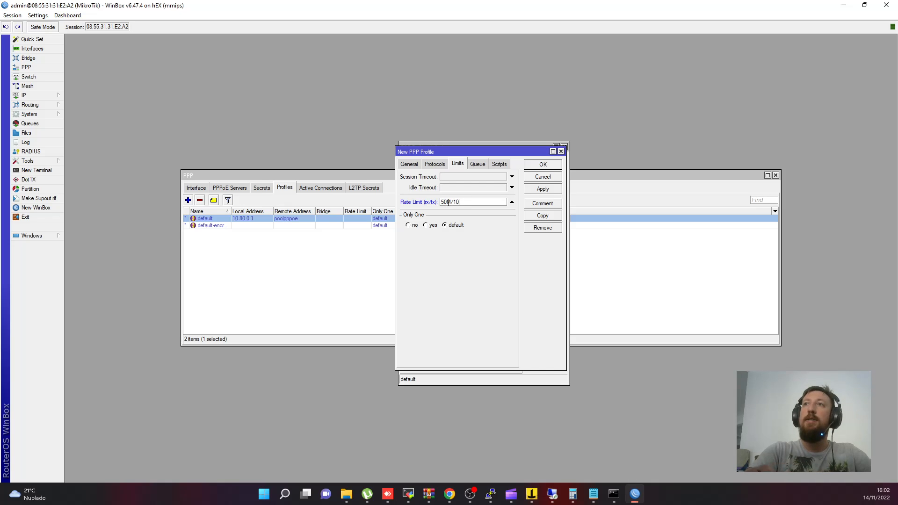
type("0M")
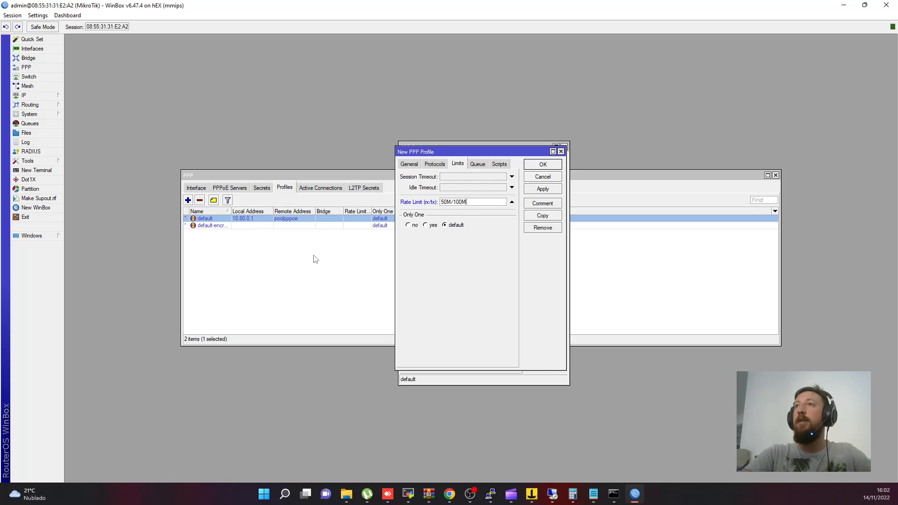
left_click(543, 189)
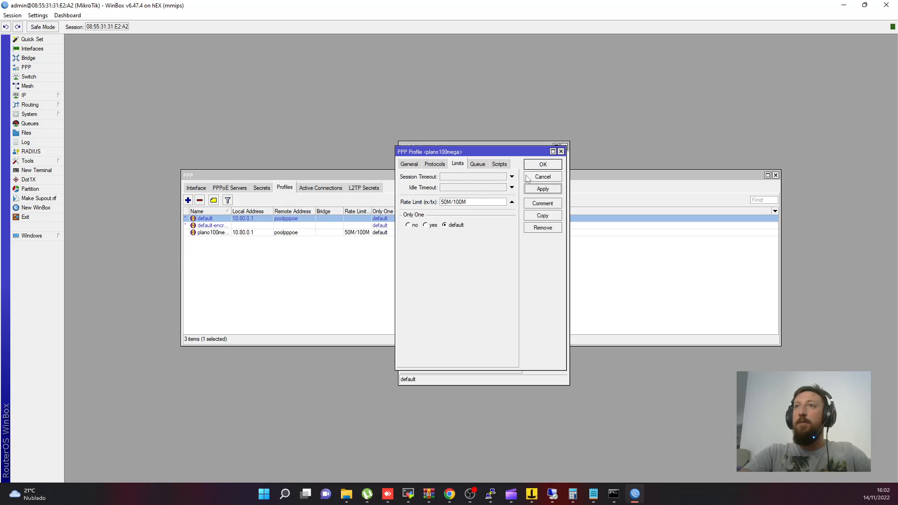
left_click(541, 164)
left_click(540, 161)
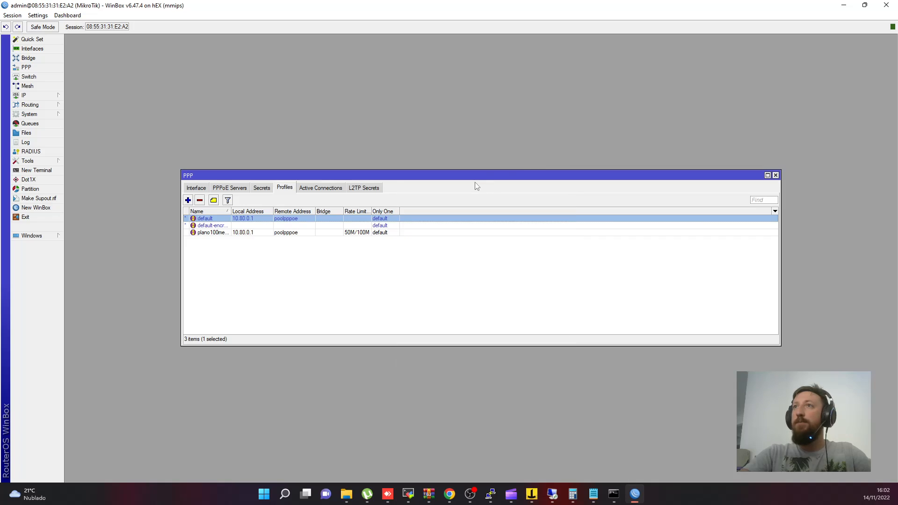
Open the plano100mega profile to review its rate limit settings, then close it without changes
left_click(231, 234)
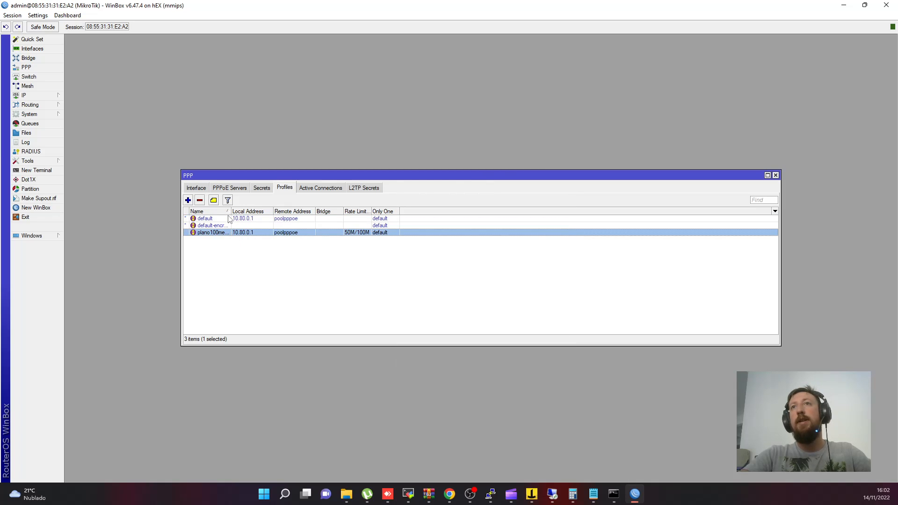
left_click(236, 212)
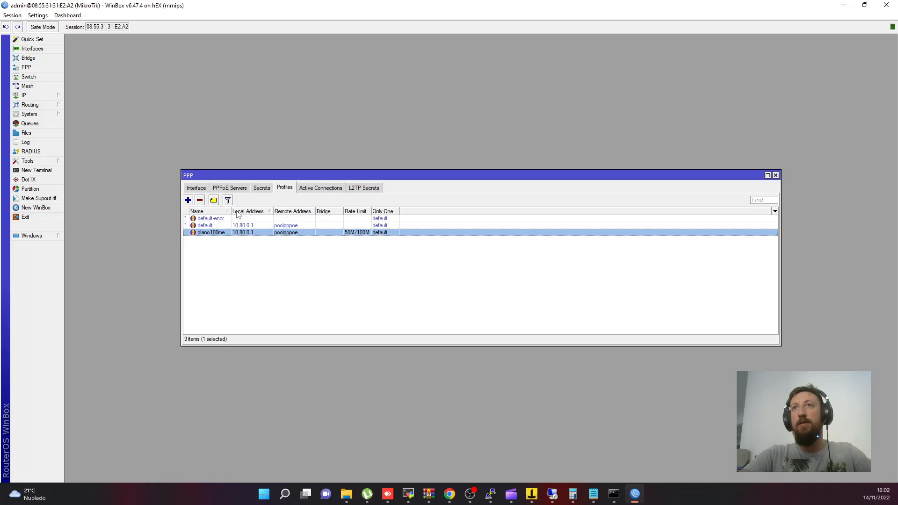
left_click(226, 213)
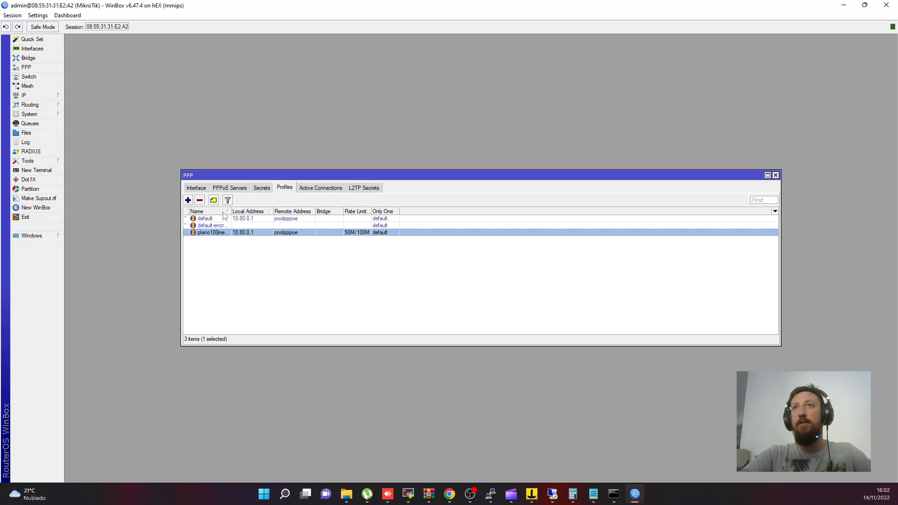
double_click(212, 235)
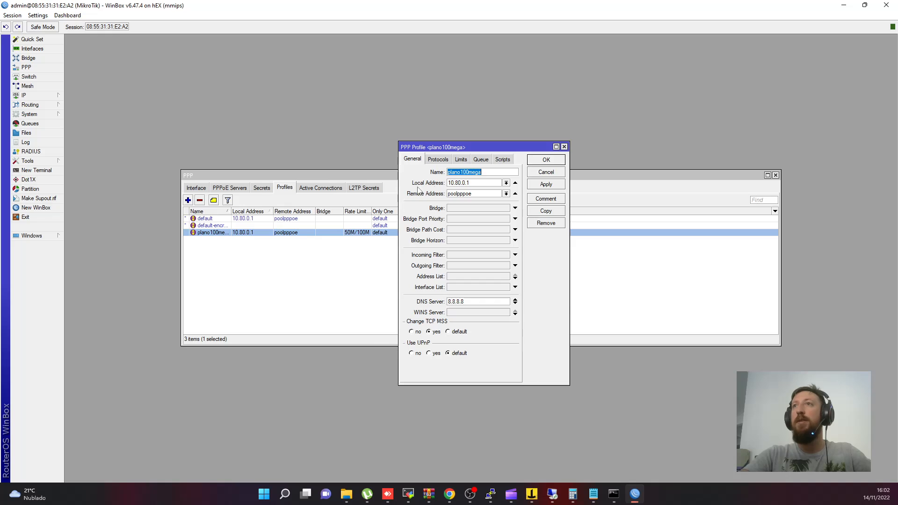
left_click(461, 160)
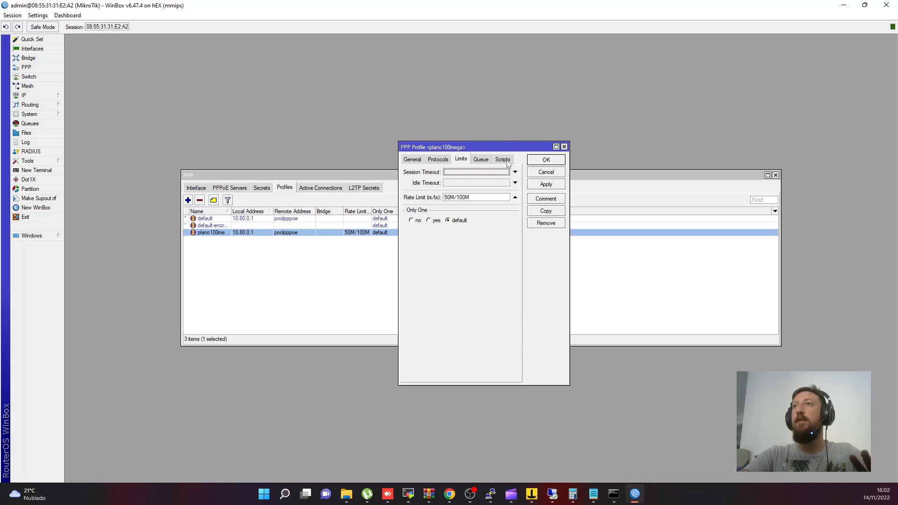
left_click(564, 147)
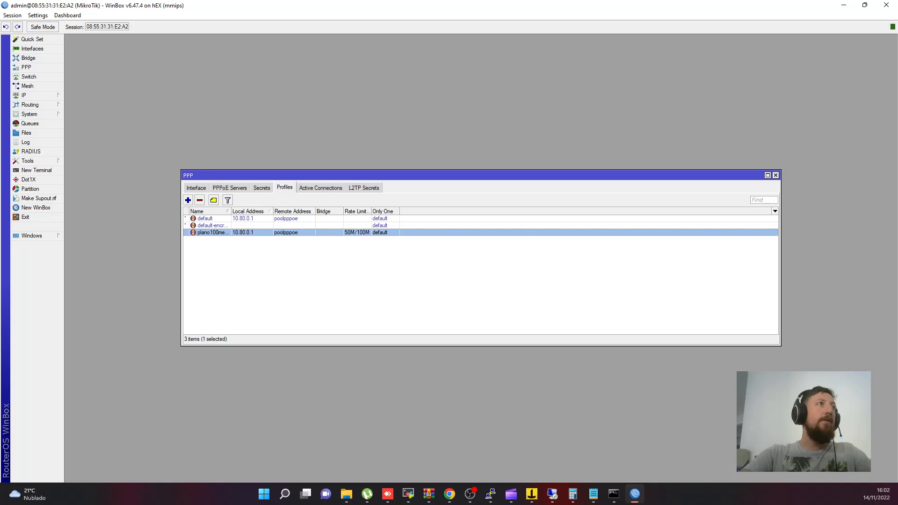
left_click(225, 189)
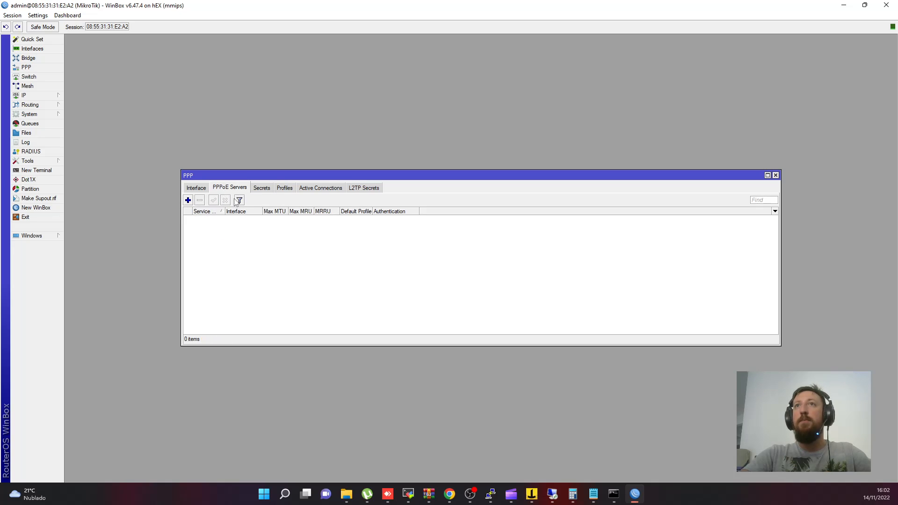
left_click(189, 200)
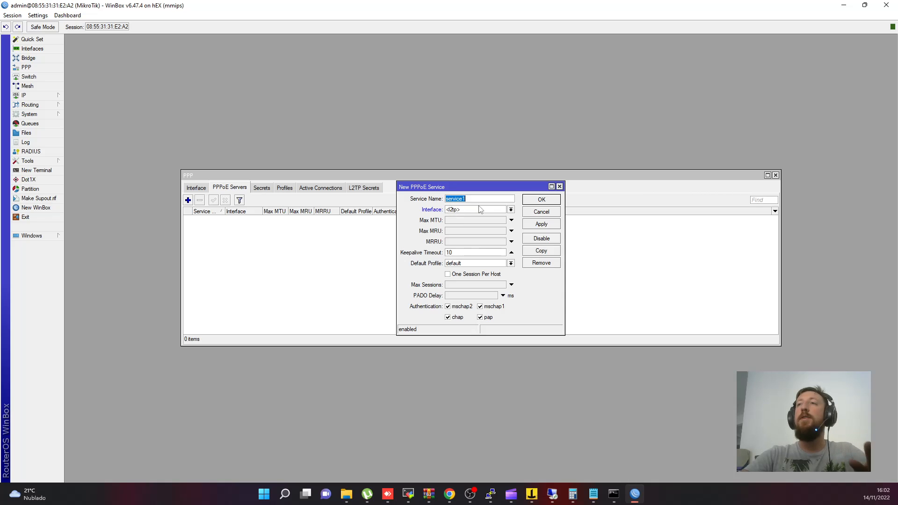
left_click(530, 214)
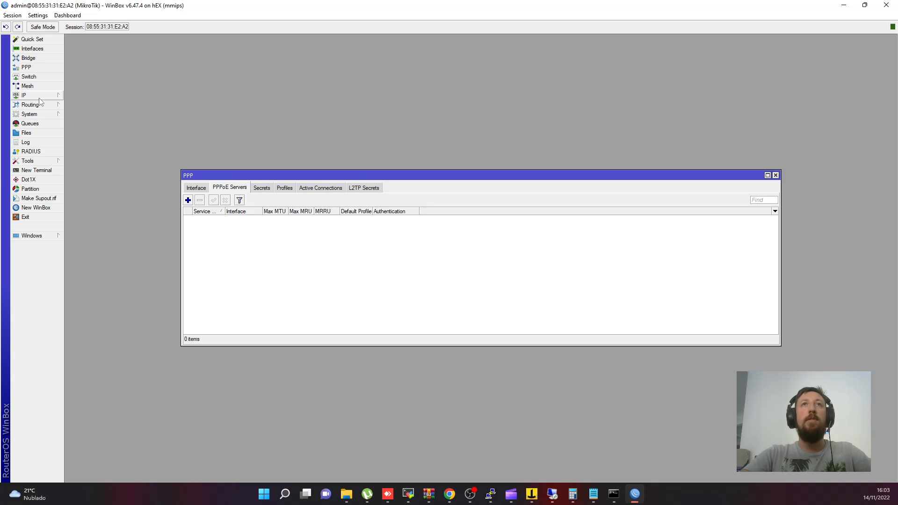
Add a new VLAN interface on ether1 in the interface list and name it vlan1000
left_click(32, 49)
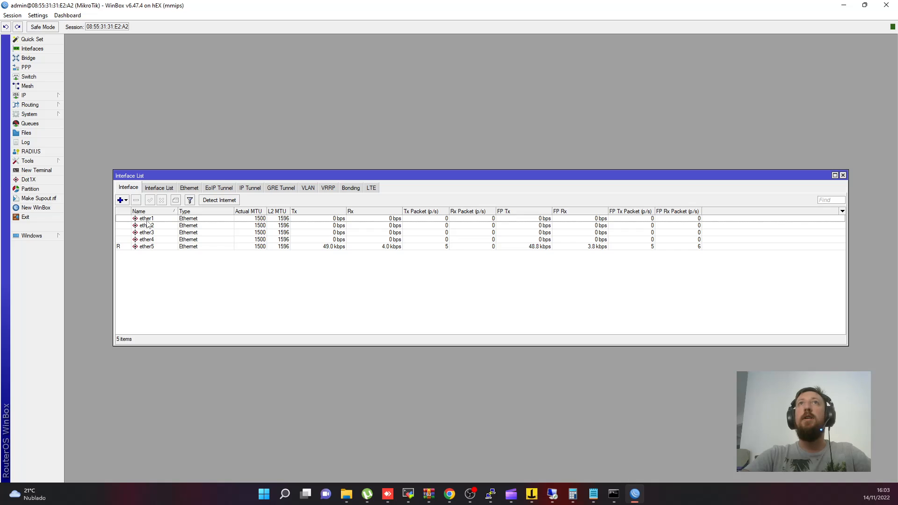
left_click(148, 219)
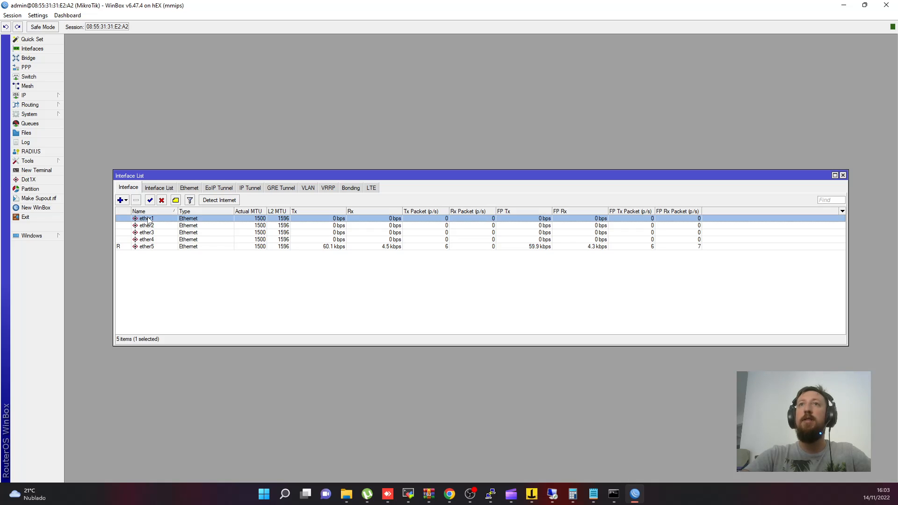
right_click(148, 220)
mouse_move(218, 312)
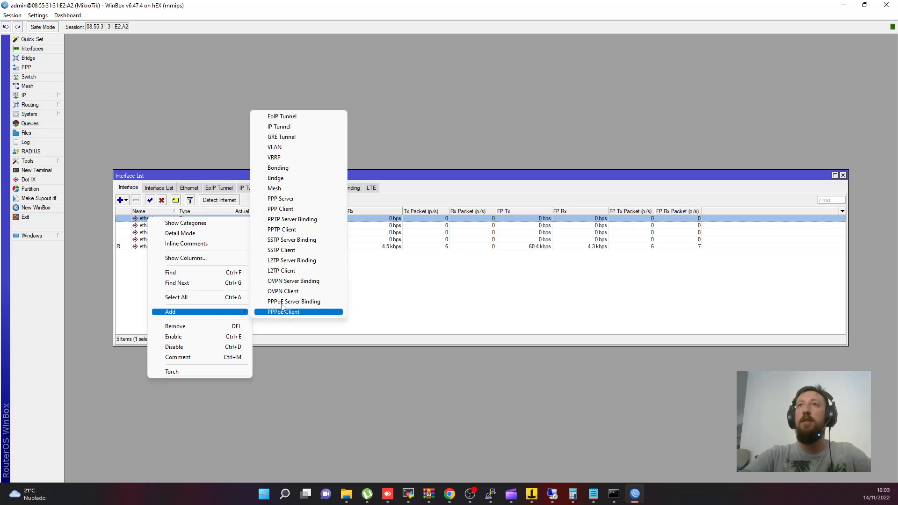
left_click(274, 147)
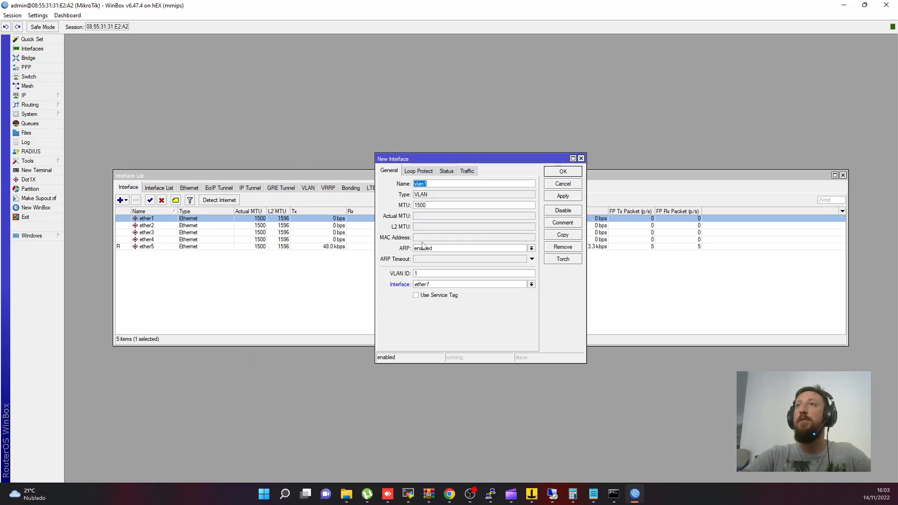
left_click(444, 185)
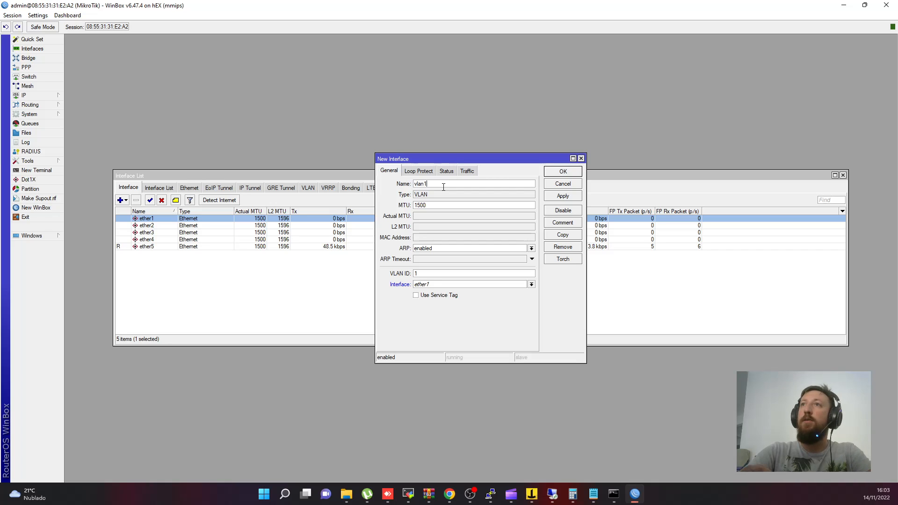
type("000")
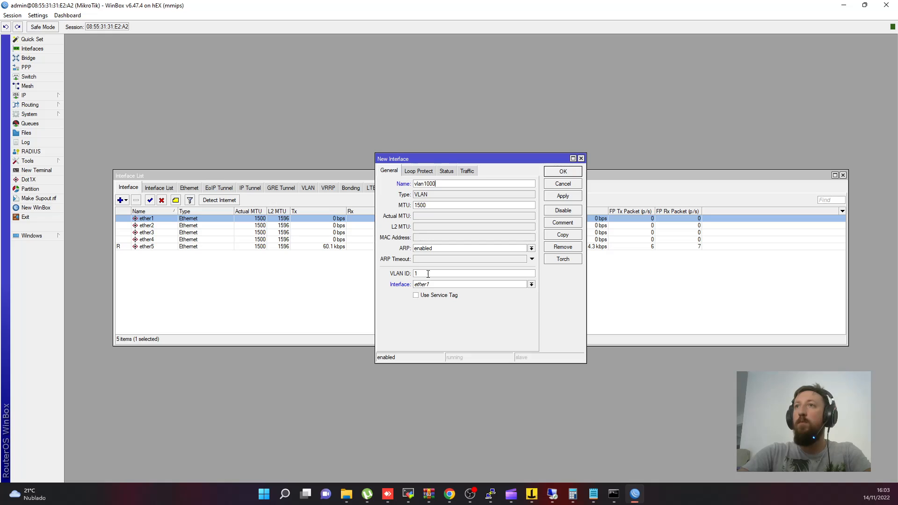
Set the VLAN ID of the new vlan1000 interface to 1000 and save it on ether1
left_click(428, 275)
type("000")
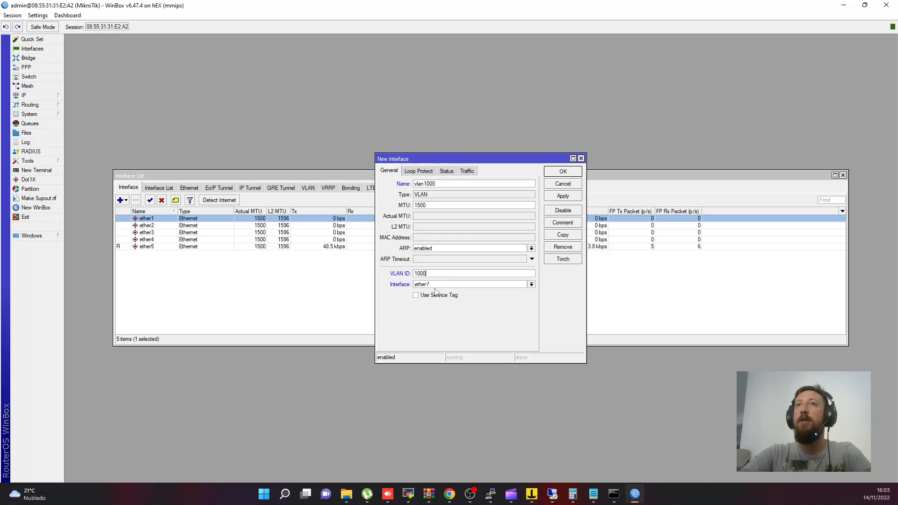
left_click(563, 196)
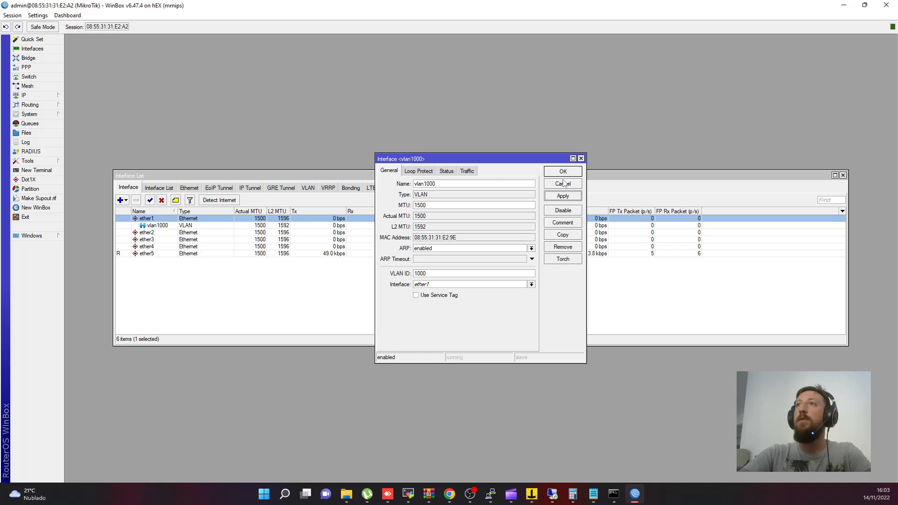
left_click(563, 172)
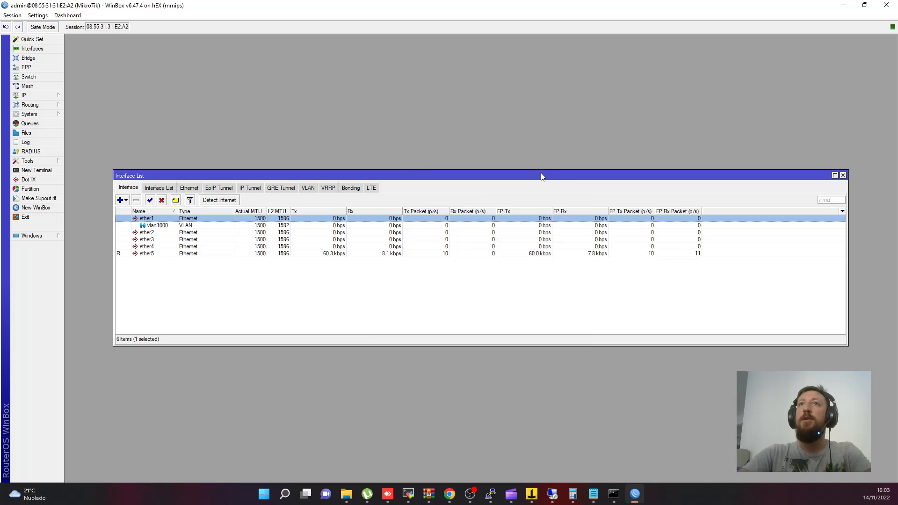
Start a new PPPoE server service named ppp_vlan1000 and assign it to the vlan1000 interface
left_click(50, 68)
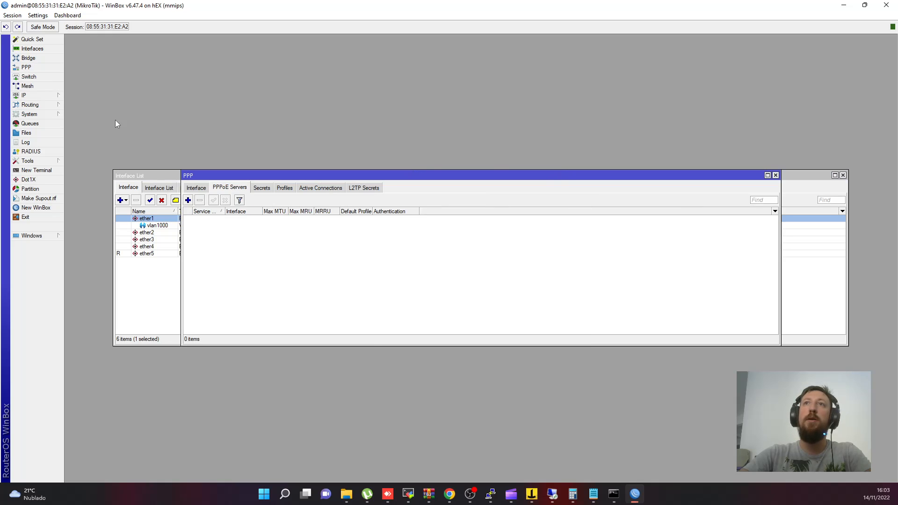
left_click(188, 200)
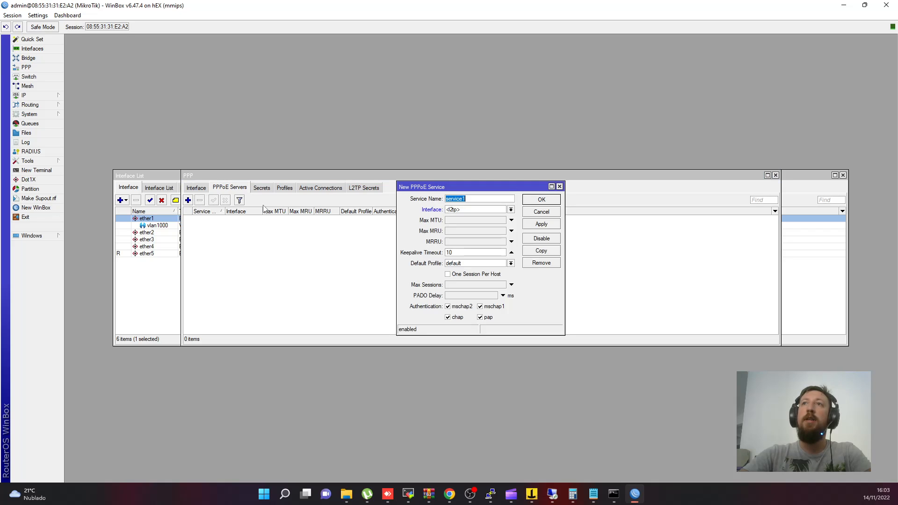
key("BackSpace")
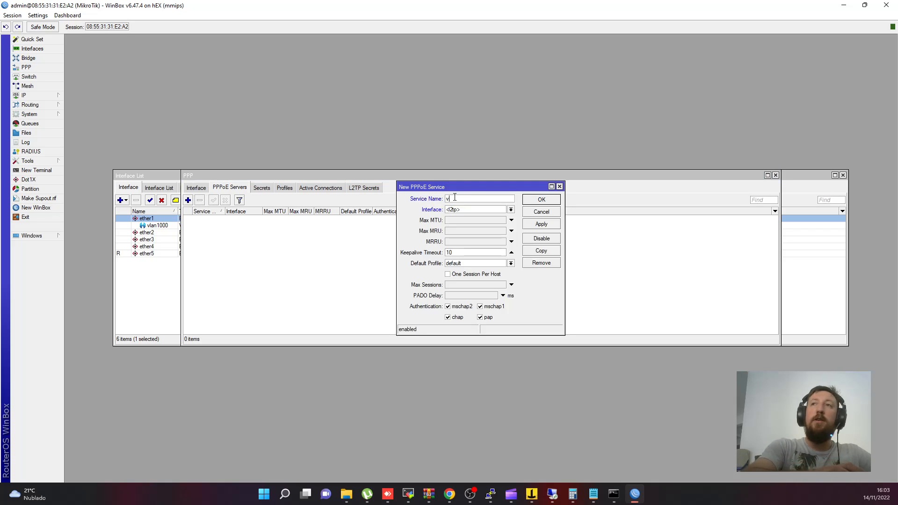
type("ppp")
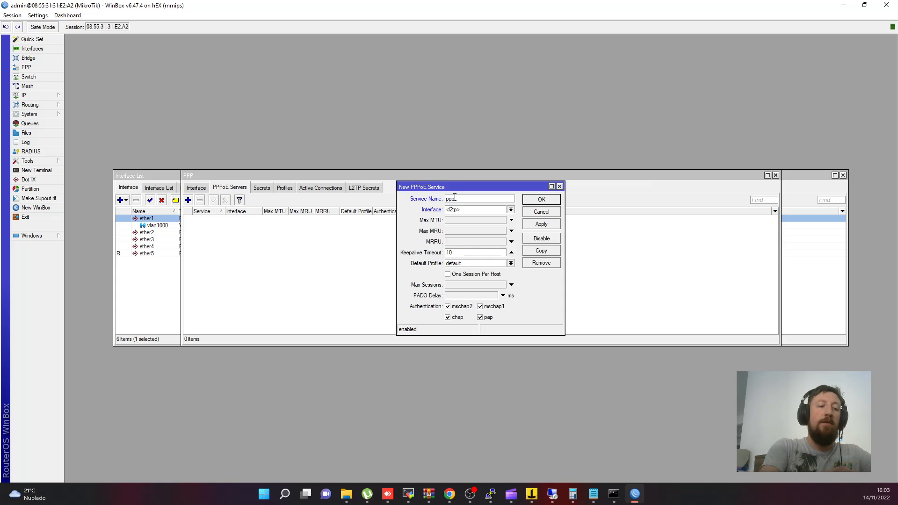
type("_vlan")
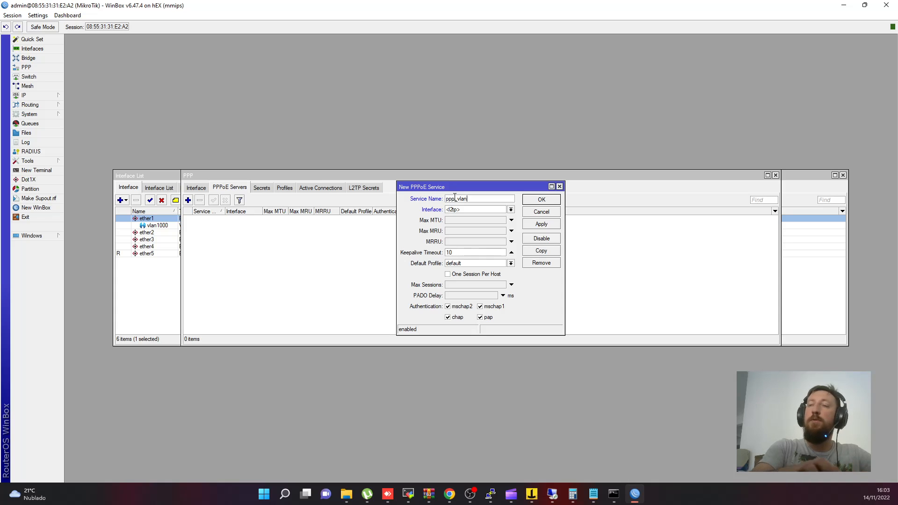
type("1000")
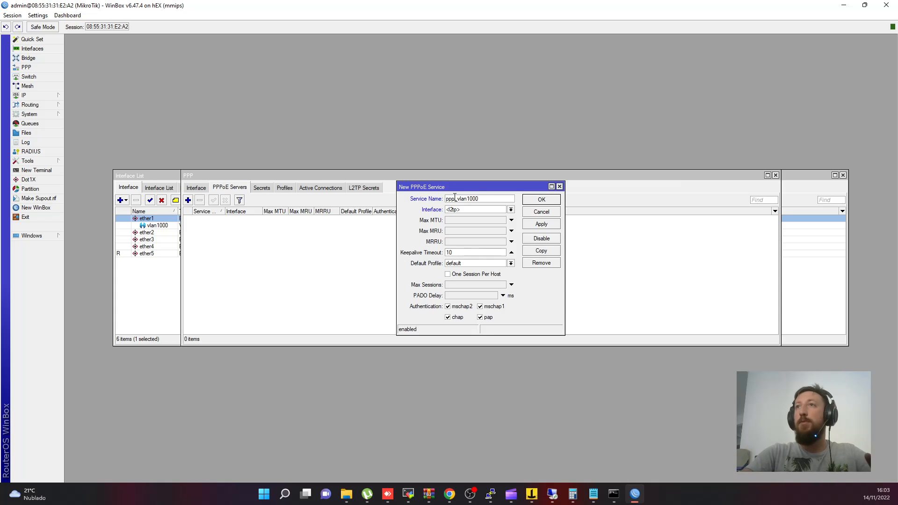
left_click(475, 210)
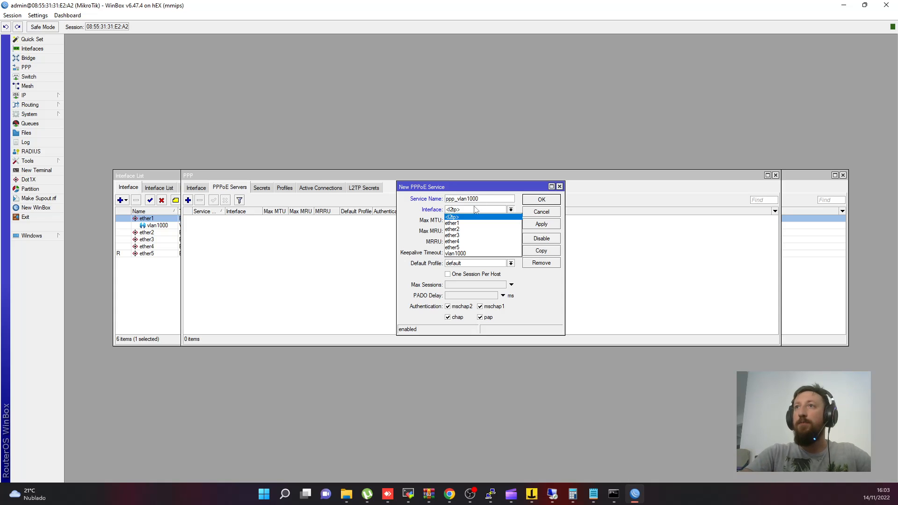
left_click(470, 254)
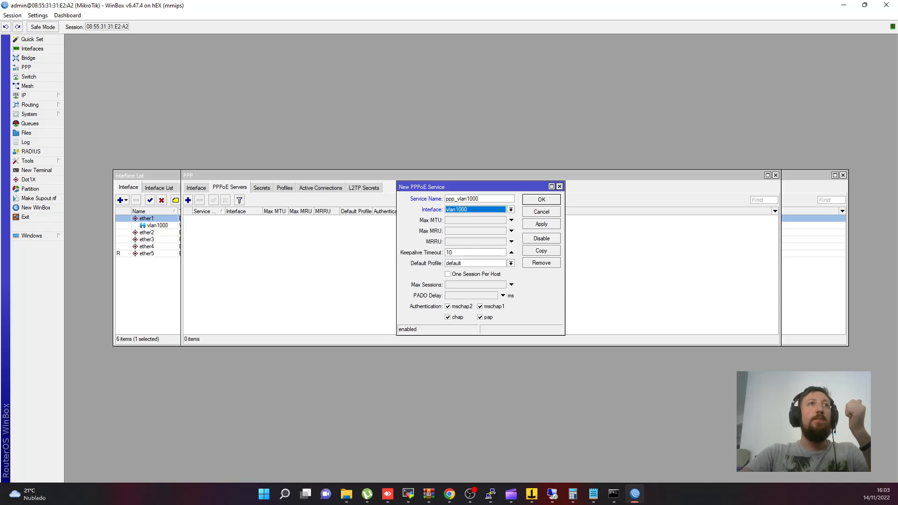
Set both the Max MTU and the Max MRU of the ppp_vlan1000 service to 1492
key("alt+Tab")
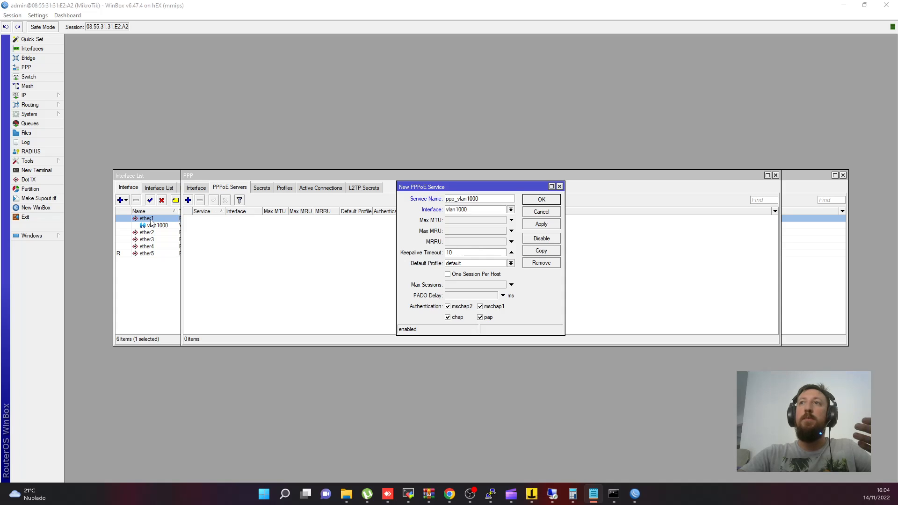
left_click(453, 221)
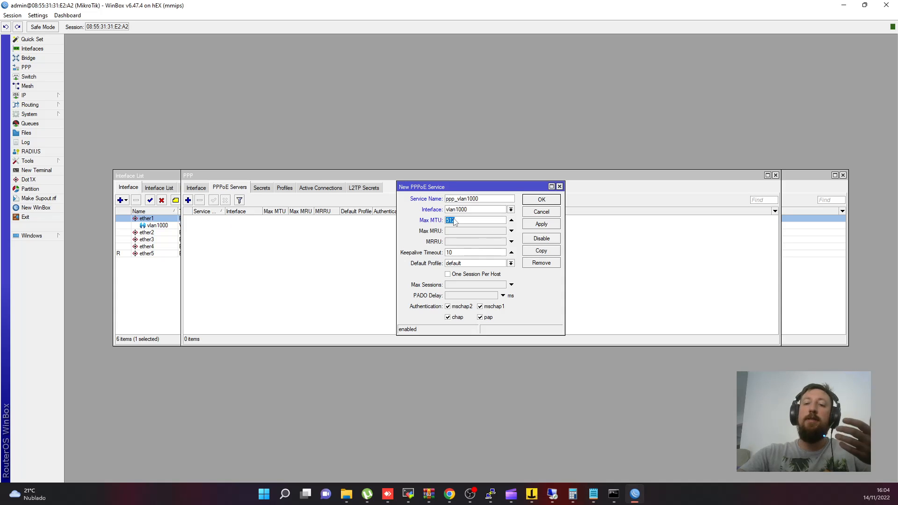
type("1492")
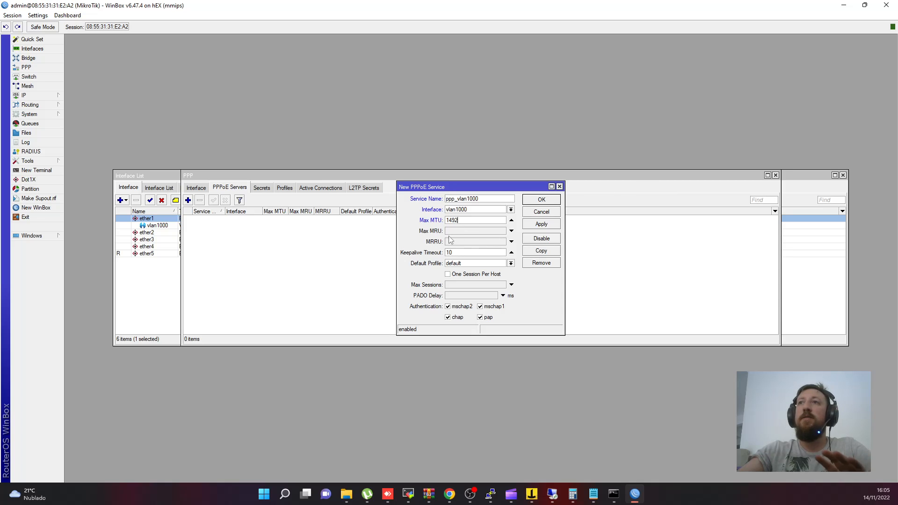
left_click(449, 231)
type("1")
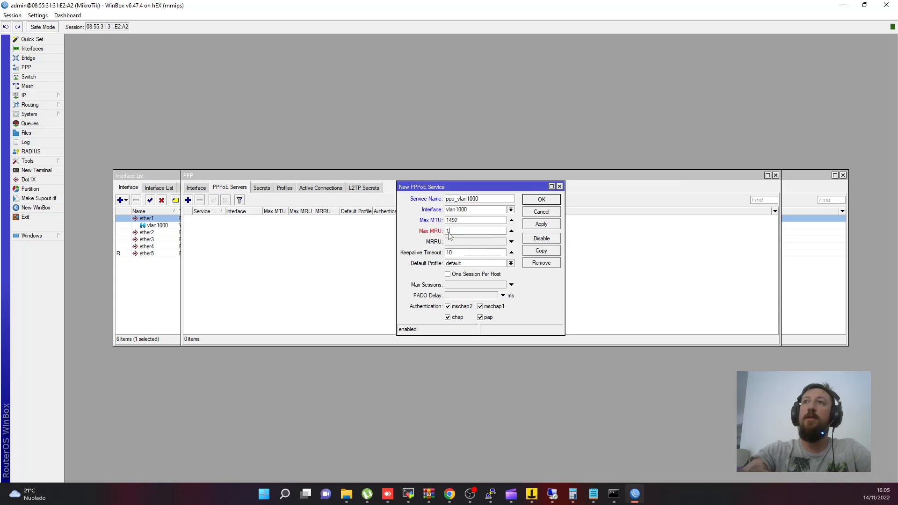
type("492")
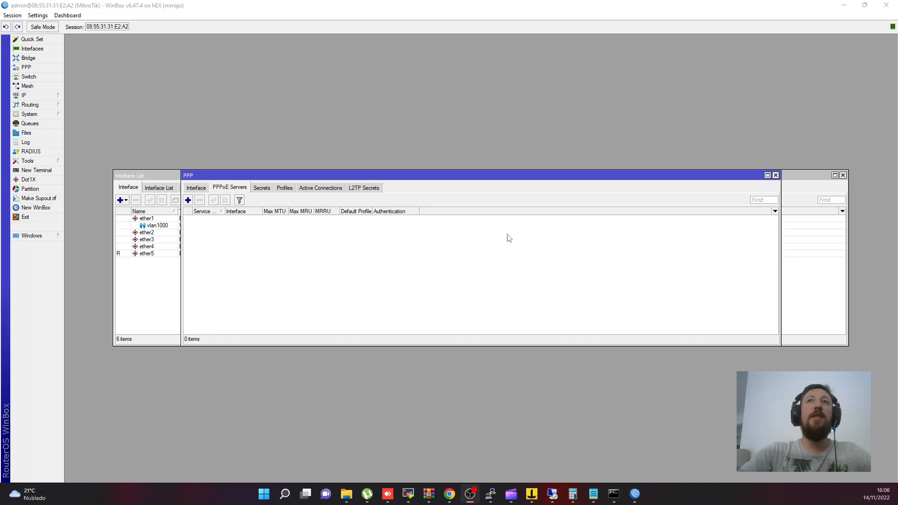
Create a new PPPoE service, name it ppp_vlan1000 and bind it to the vlan1000 interface
left_click(187, 201)
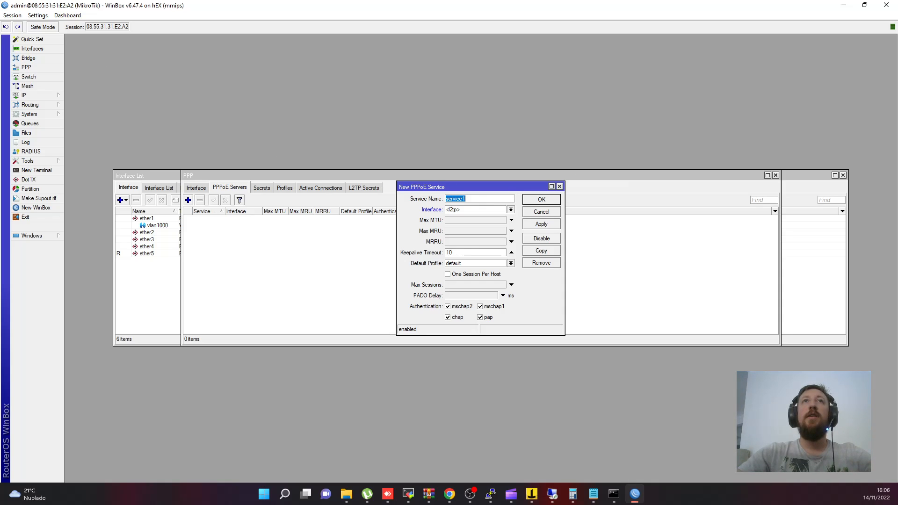
key("alt+Tab")
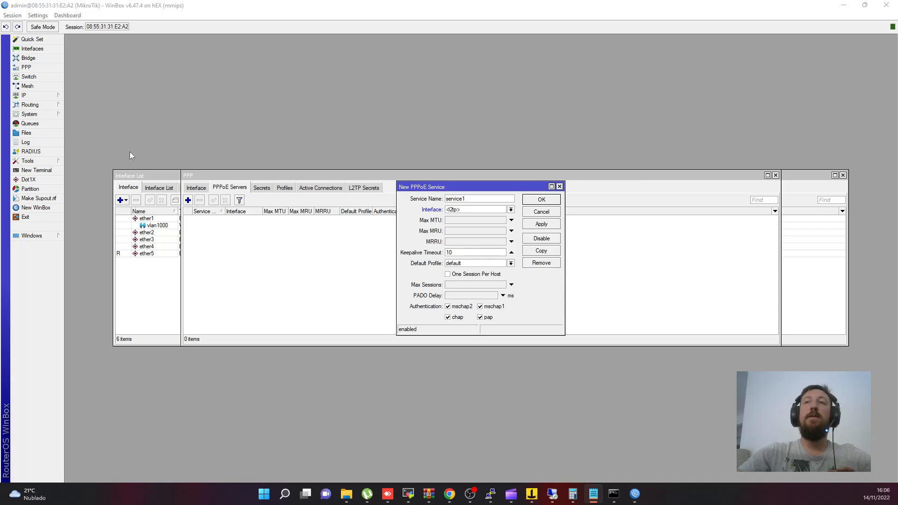
left_click(465, 199)
double_click(464, 199)
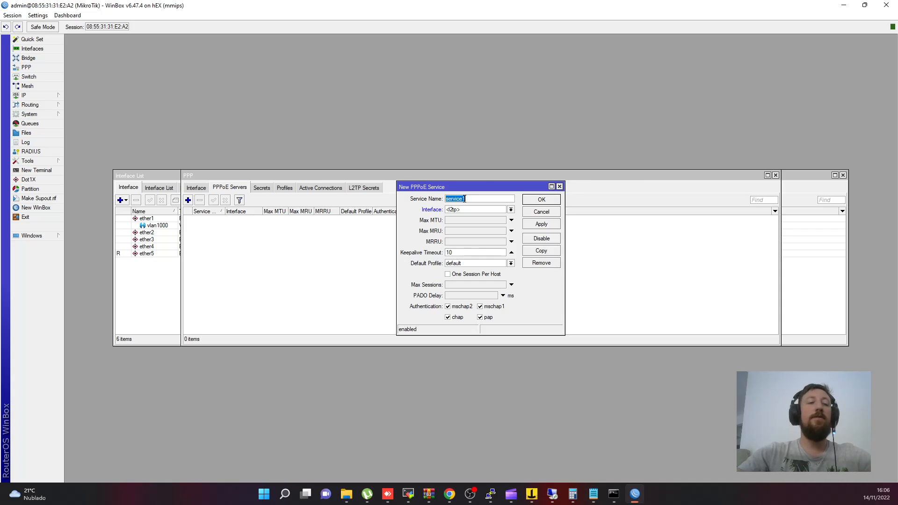
type("vlan")
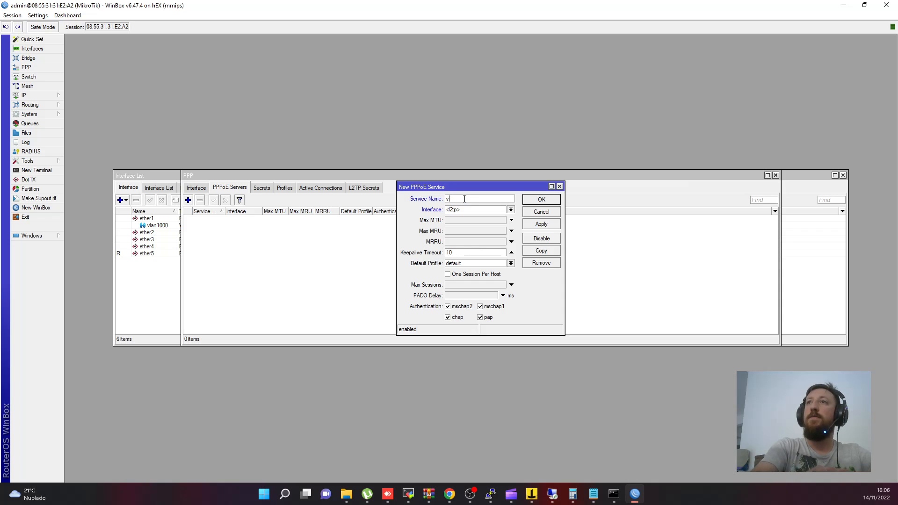
key("BackSpace")
type("ppp")
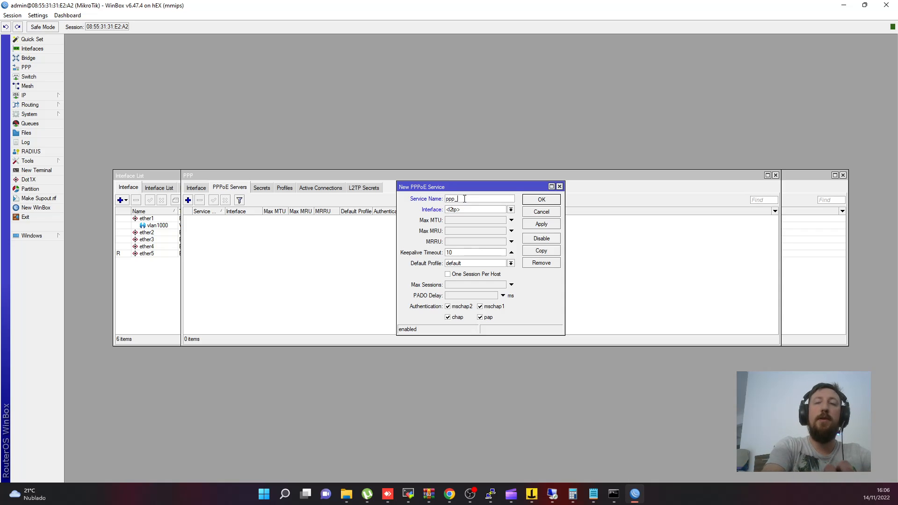
type("_vlan1000")
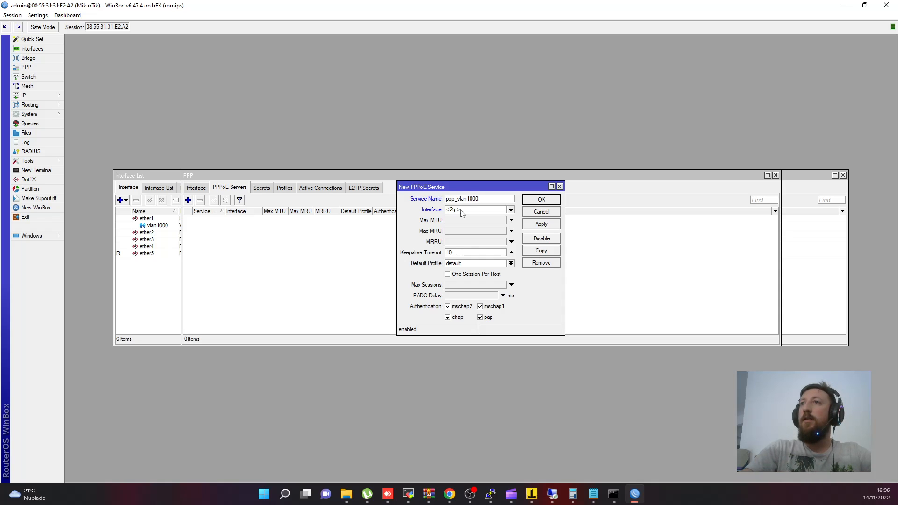
left_click(463, 210)
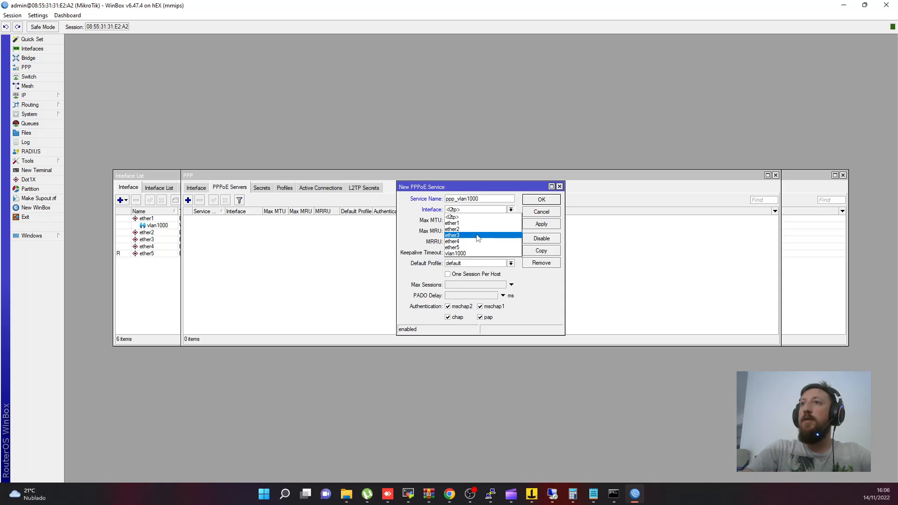
left_click(466, 232)
Set the new PPPoE service's Max MTU and Max MRU to 1492 each
left_click(467, 221)
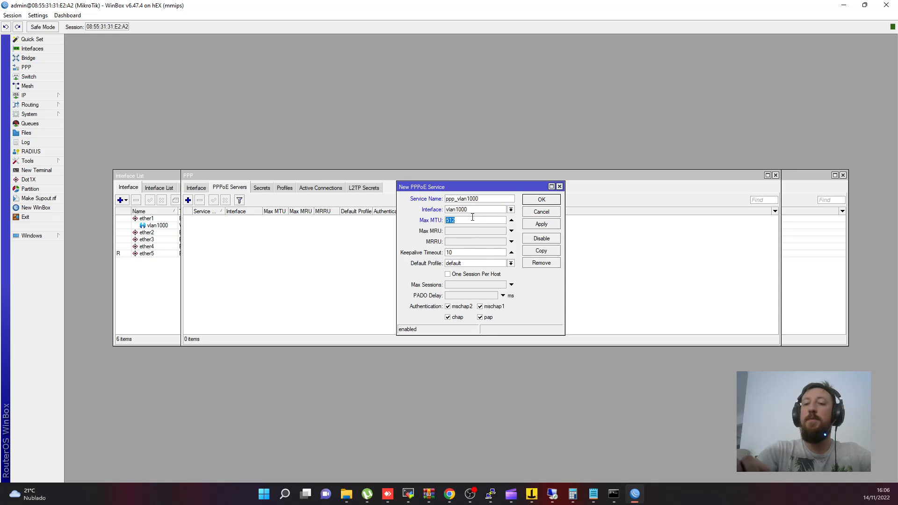
type("1492")
key("Tab")
type("1492")
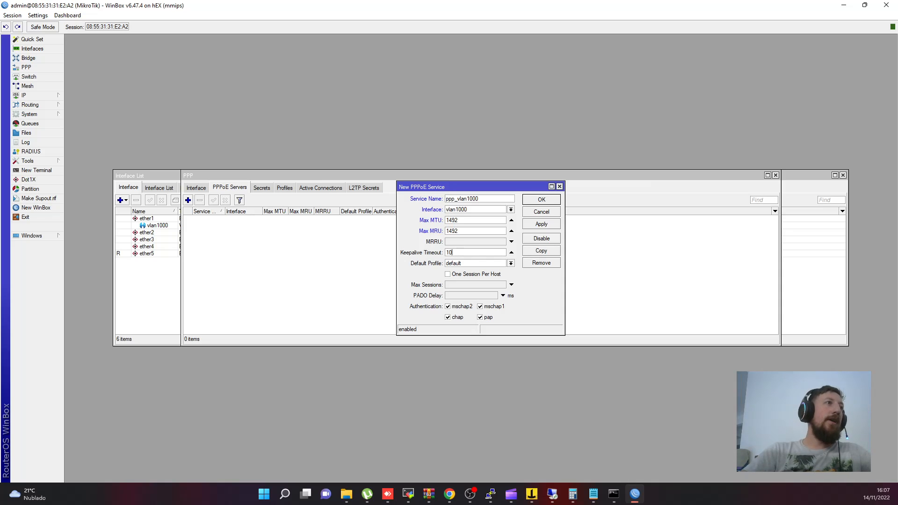
Choose default as the service's default profile and enable One Session Per Host
key("alt+Tab")
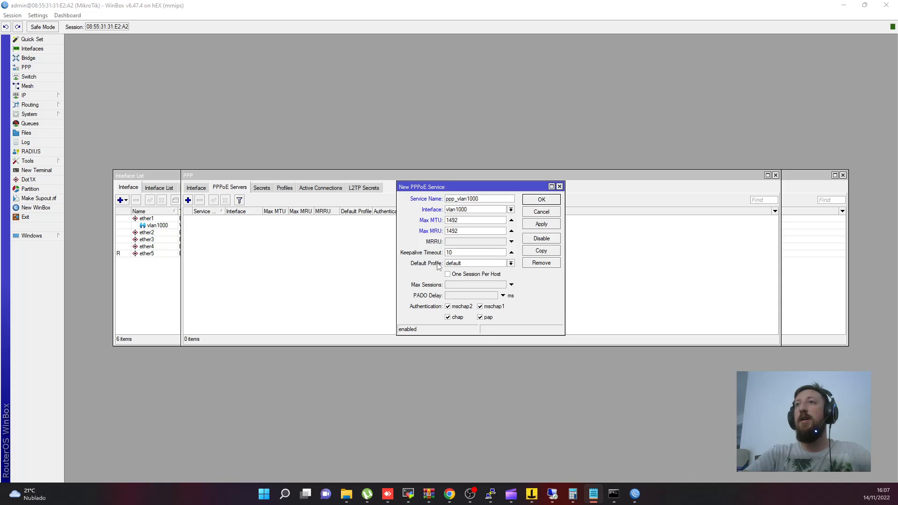
left_click(464, 253)
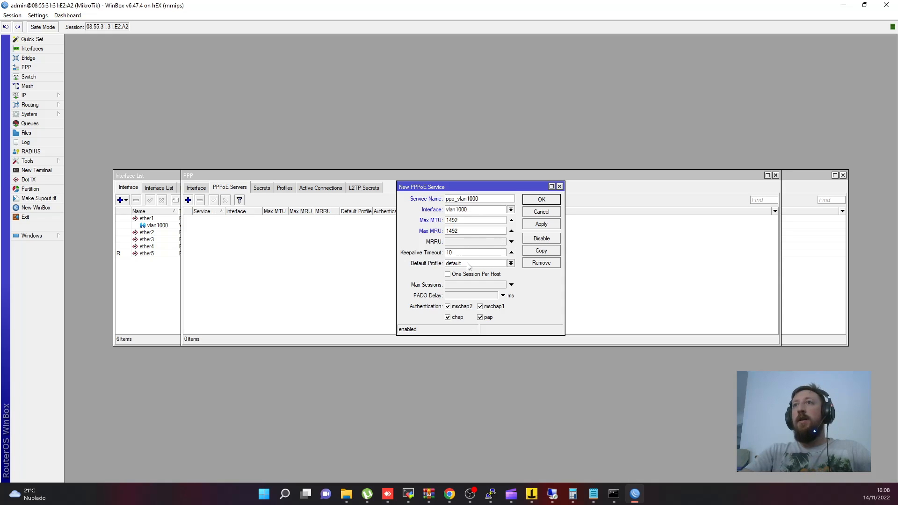
left_click(511, 263)
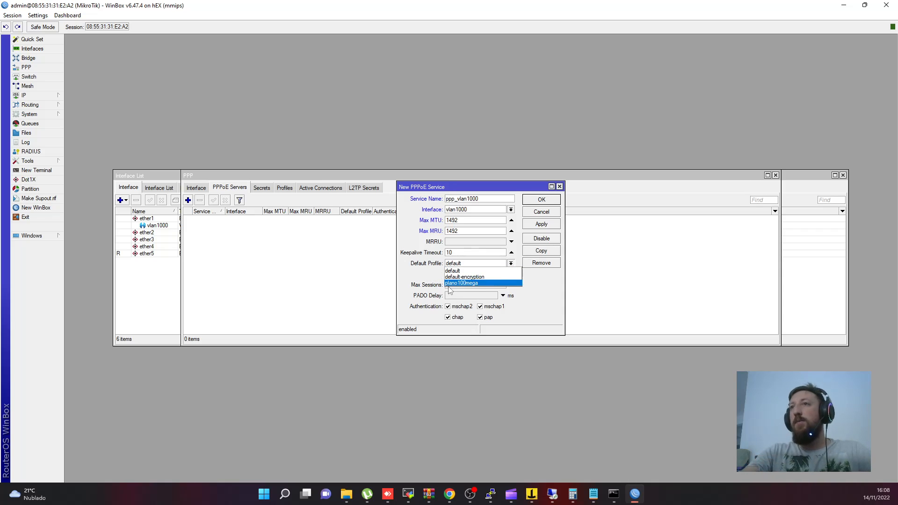
left_click(460, 273)
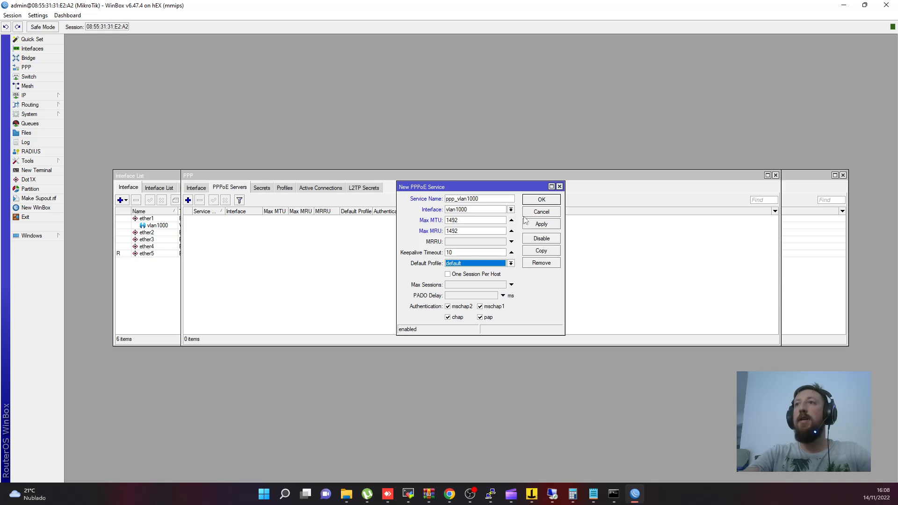
left_click(447, 275)
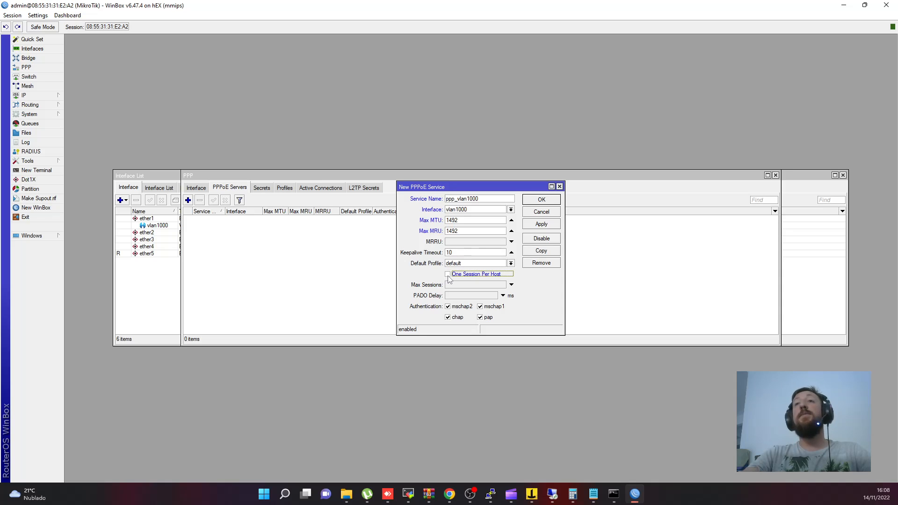
left_click(447, 276)
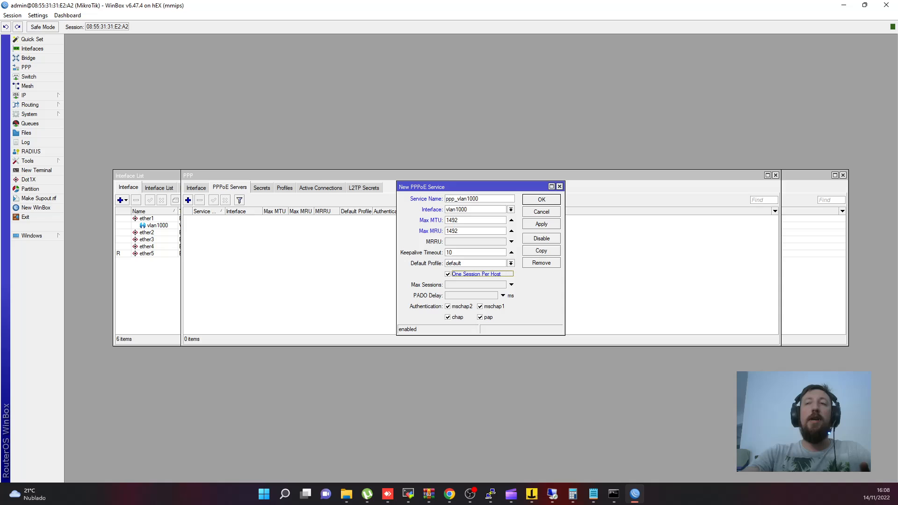
left_click(447, 274)
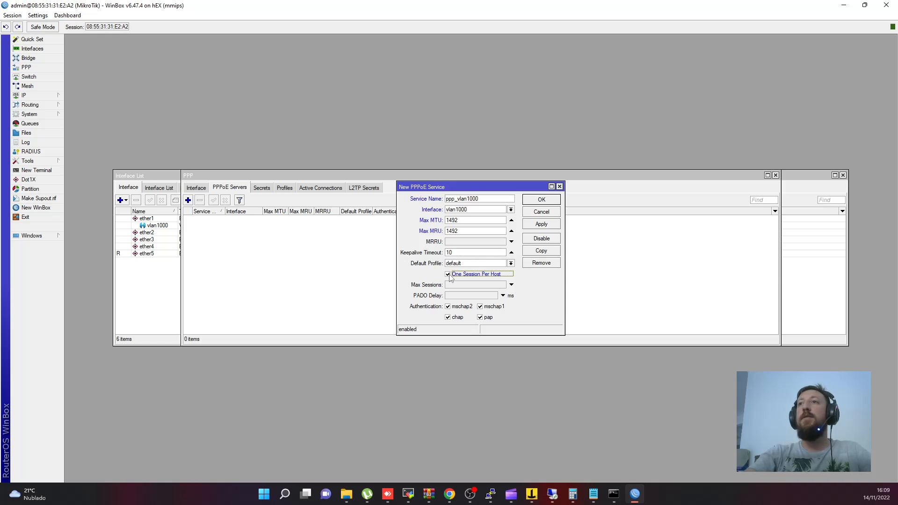
left_click(448, 275)
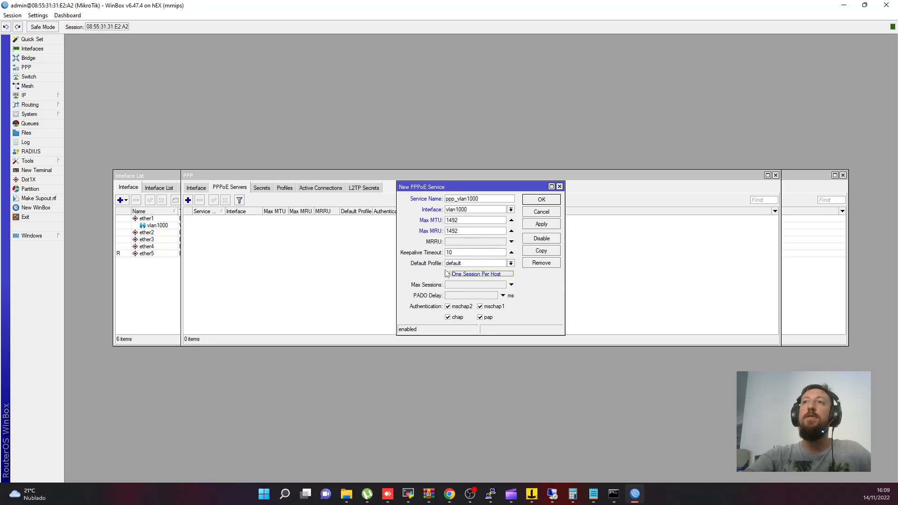
Try Max Sessions limits of 200 and 100 on the PPPoE service, and clear the limit
left_click(452, 285)
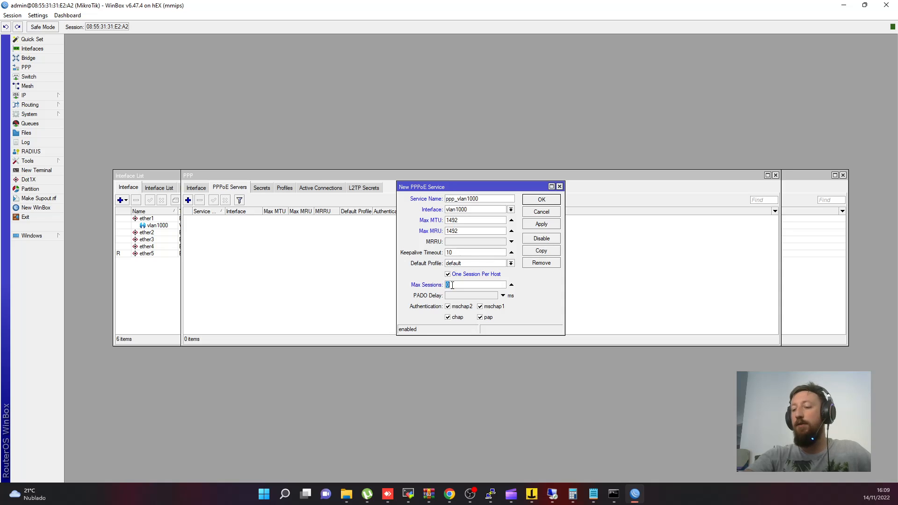
type("200")
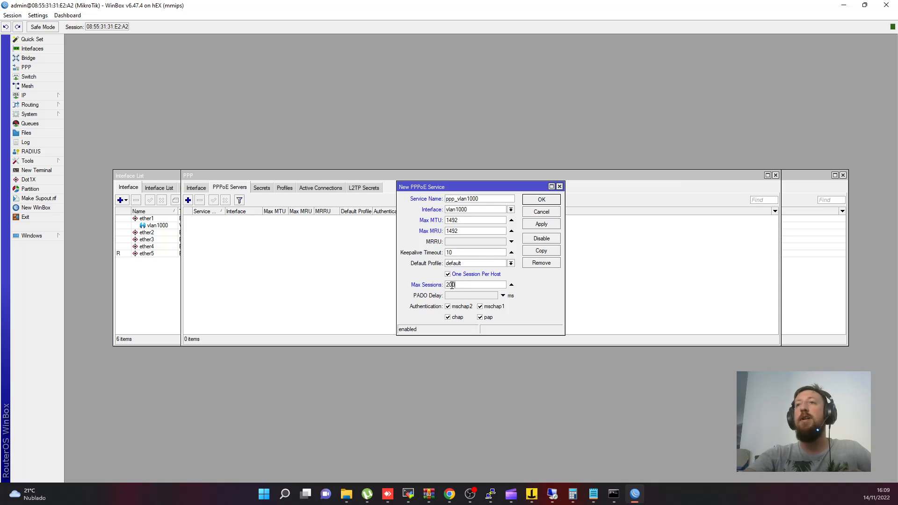
key("BackSpace")
key("BackSpace")
key("BackSpace")
type("100")
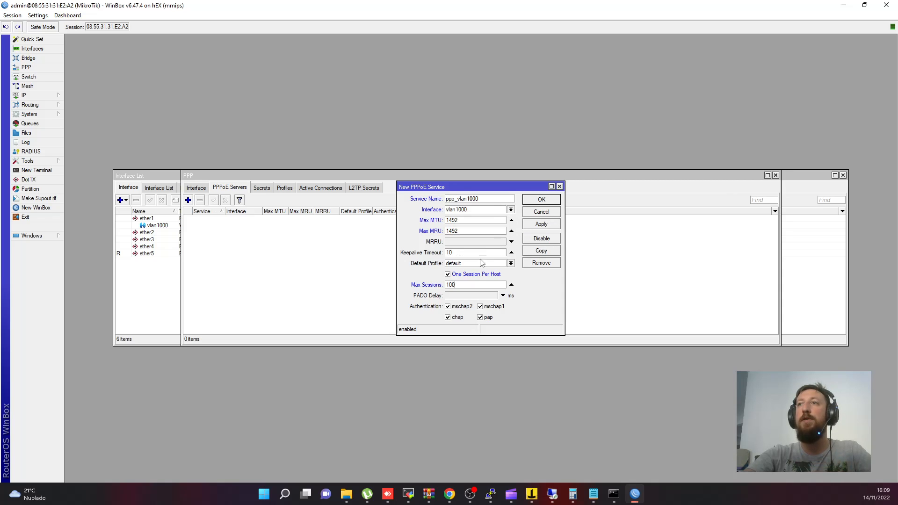
left_click(511, 285)
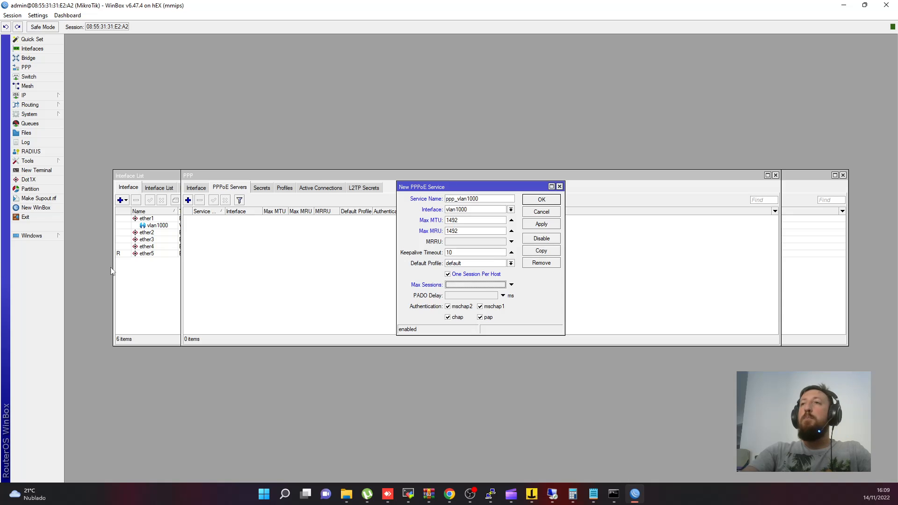
Try a PADO Delay of 100 ms on the PPPoE service, and clear the delay
left_click(457, 296)
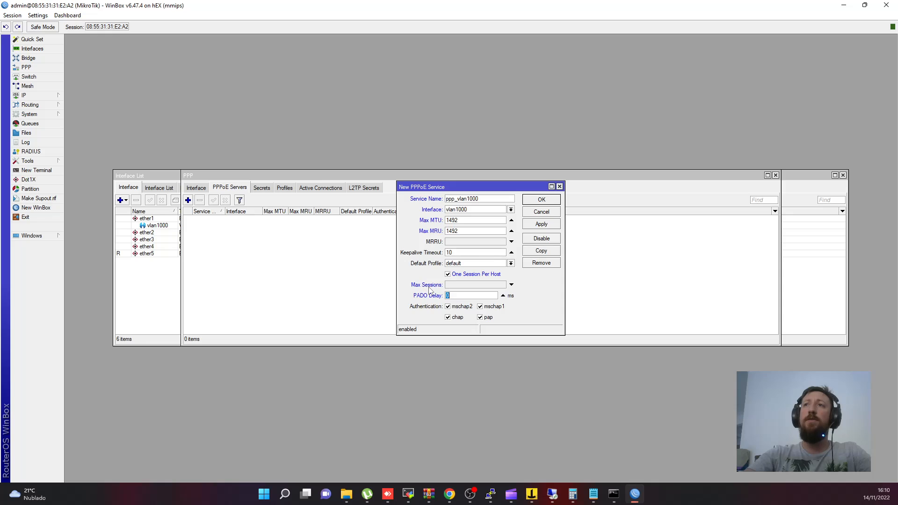
left_click(459, 296)
left_click(503, 296)
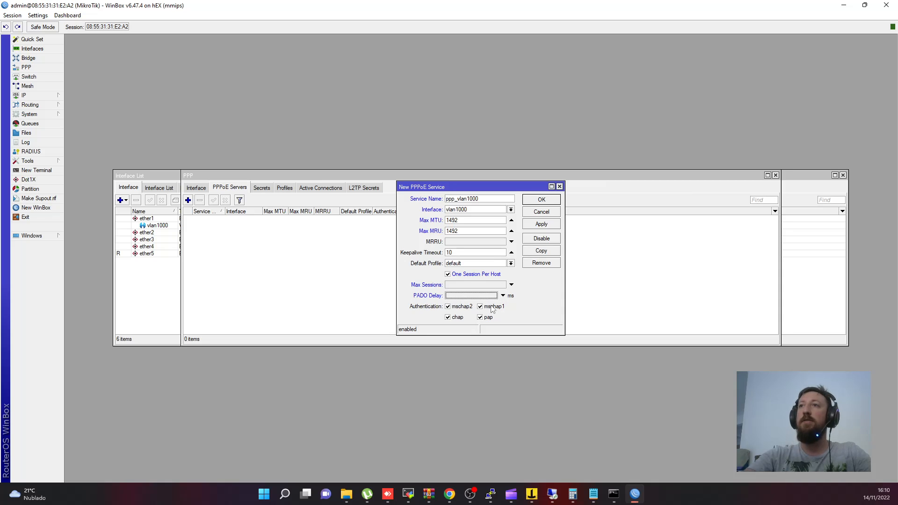
left_click(503, 296)
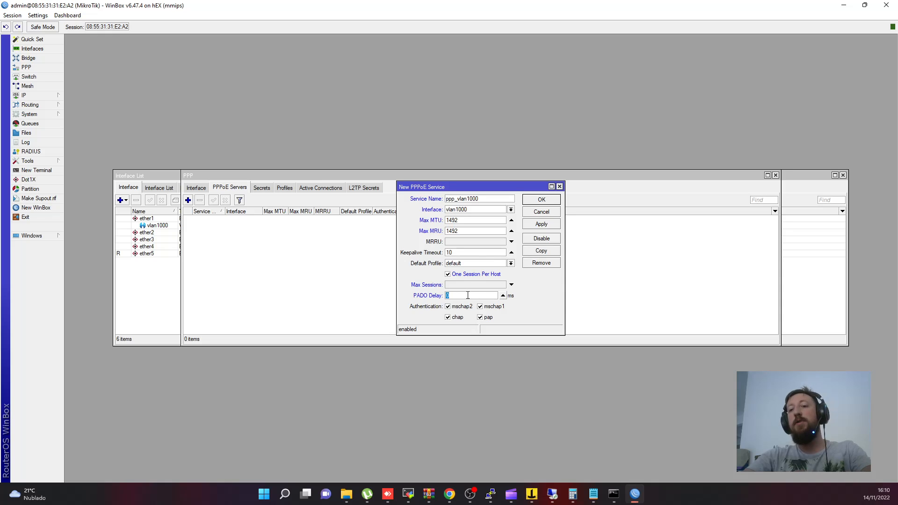
type("1")
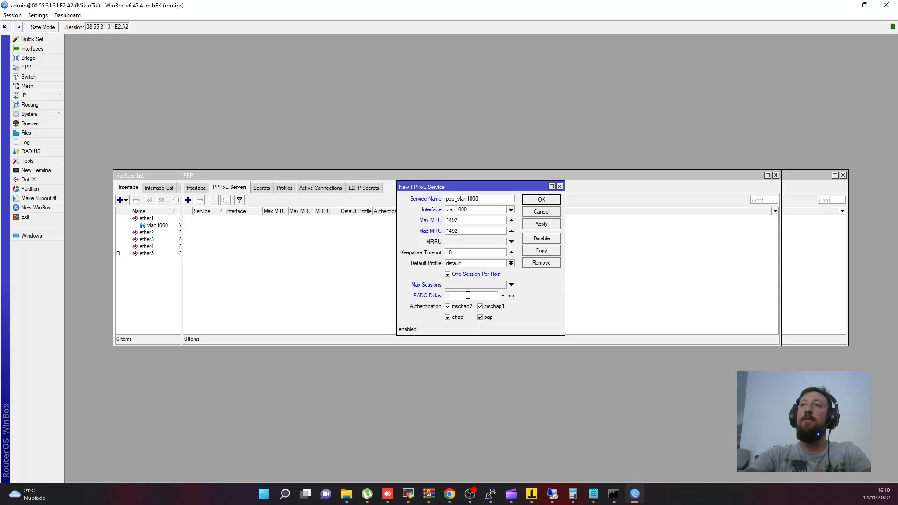
type("00")
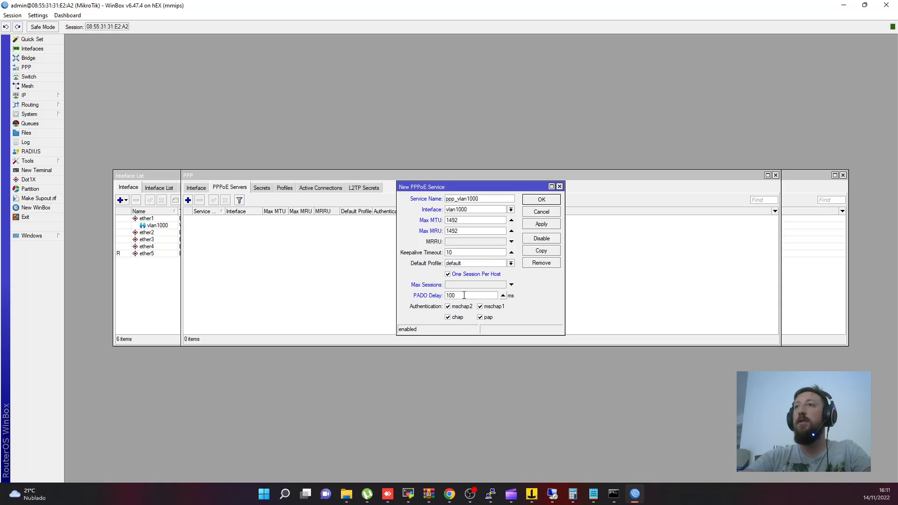
left_click(503, 296)
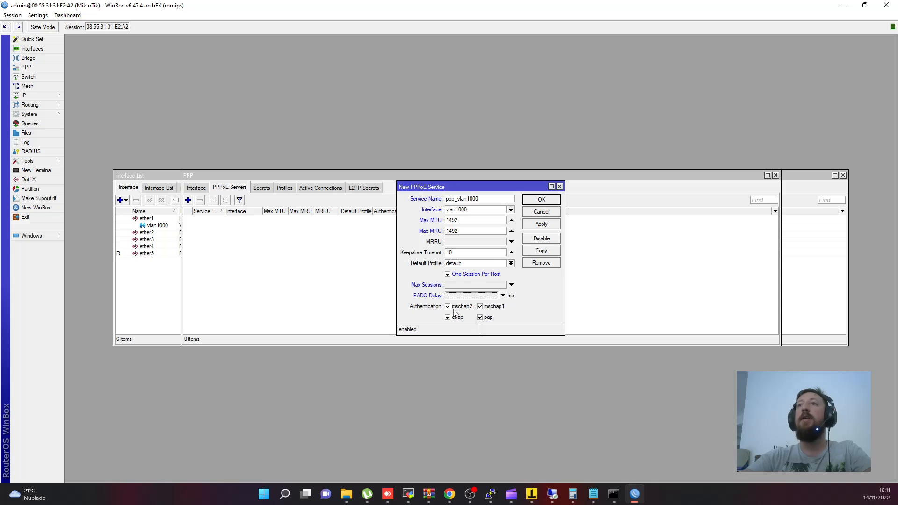
Disable pap authentication for the ppp_vlan1000 service and save the service
left_click(480, 317)
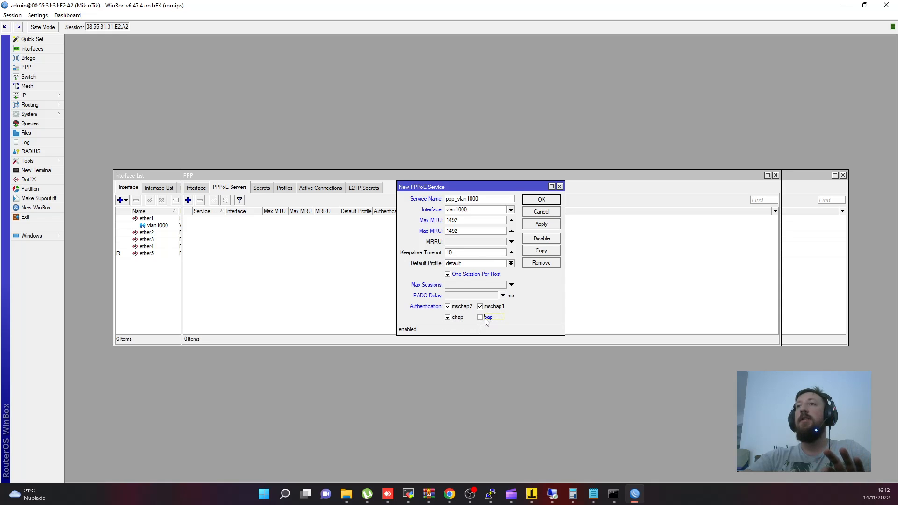
left_click(536, 227)
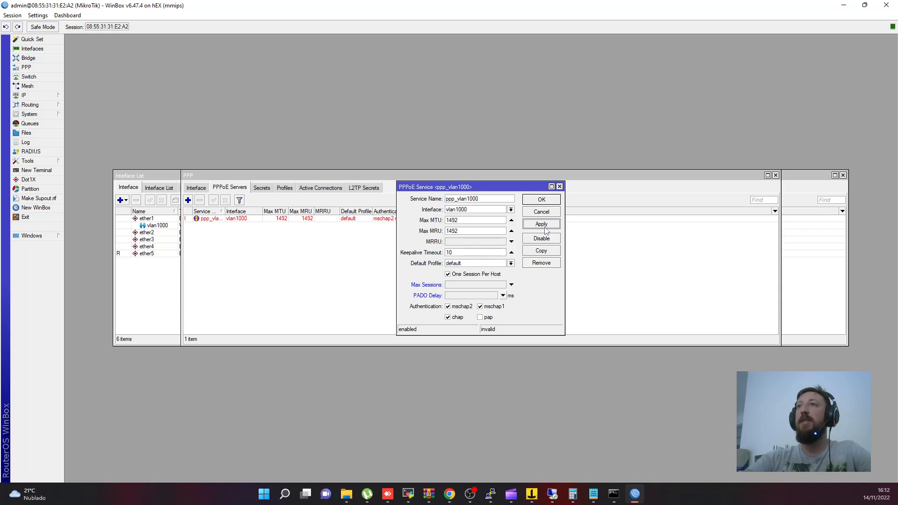
left_click(540, 201)
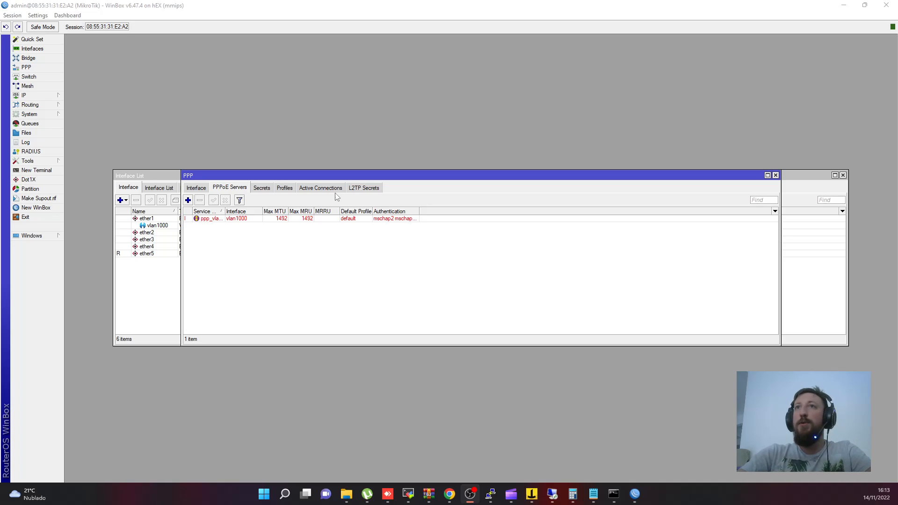
Start a new PPP secret and enter the client's username and account password
left_click(257, 189)
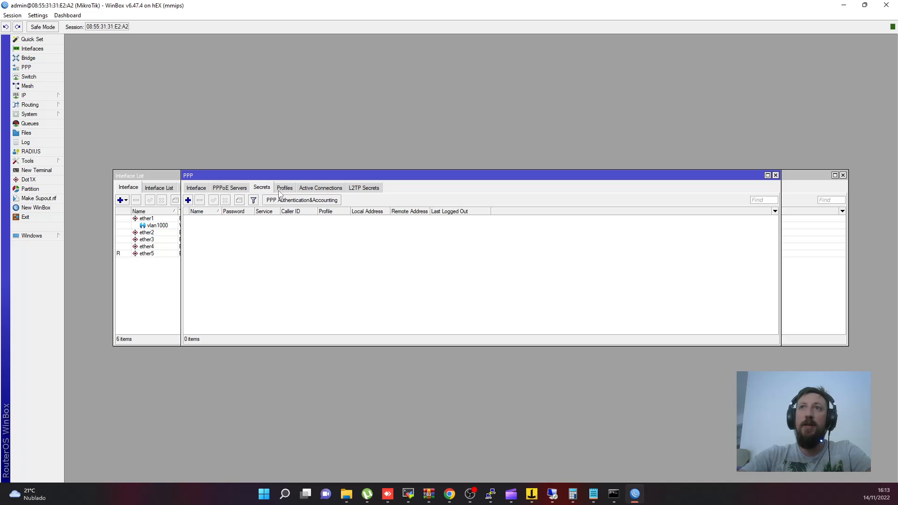
left_click(188, 201)
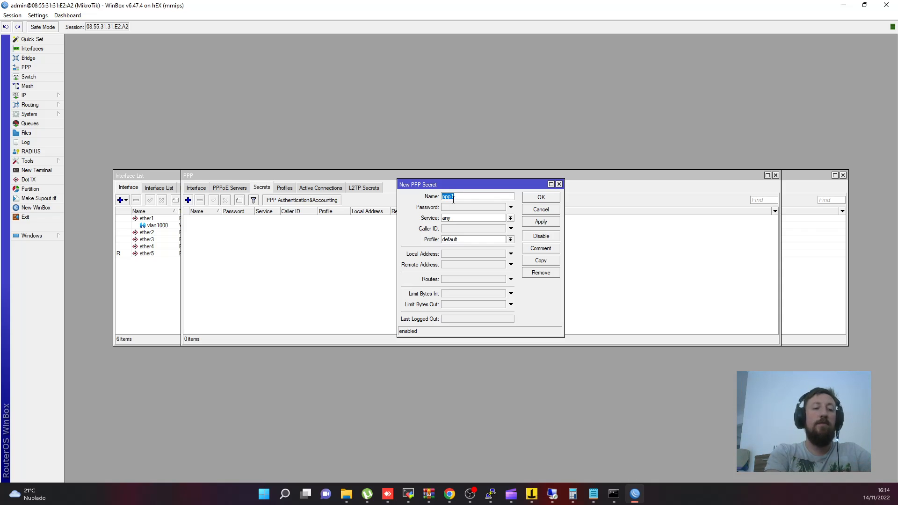
type("bruno")
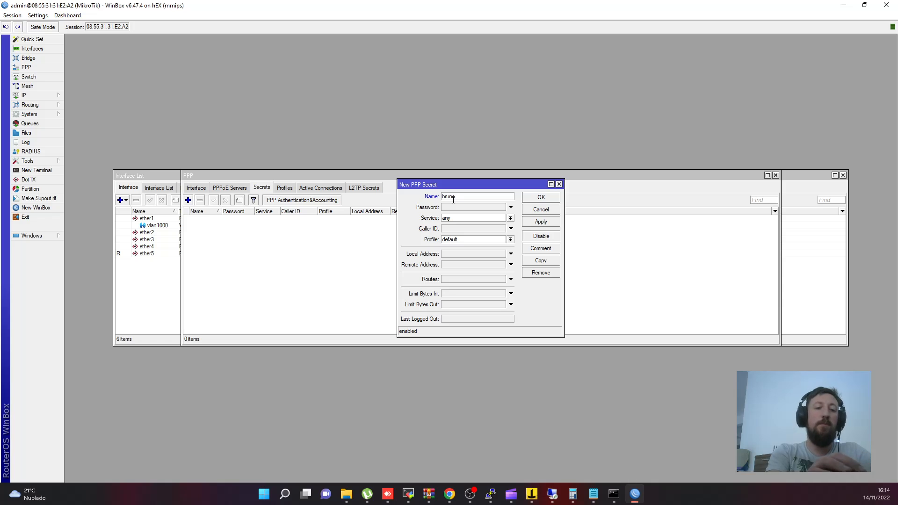
type(".teste")
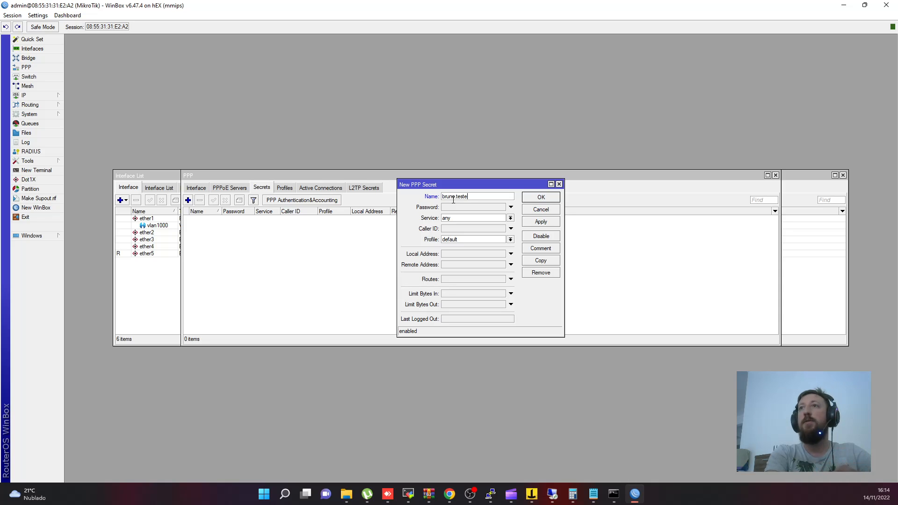
key("Tab")
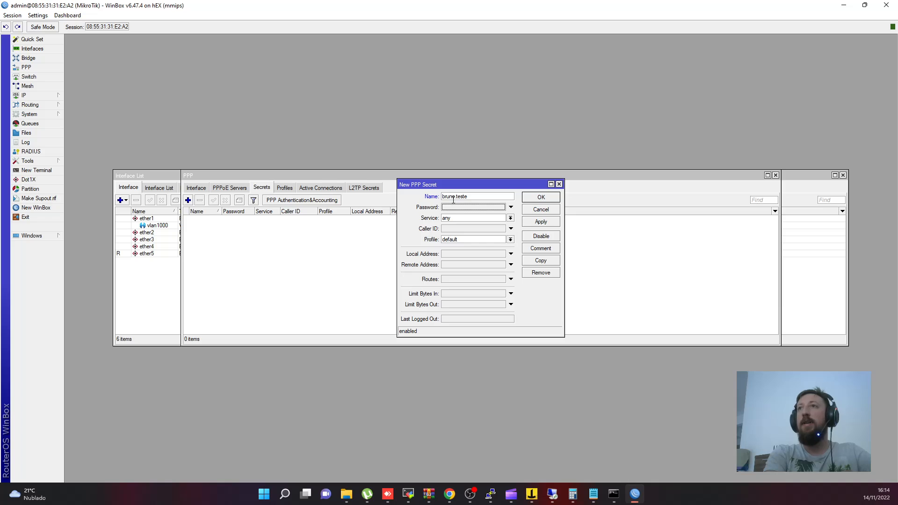
type("*")
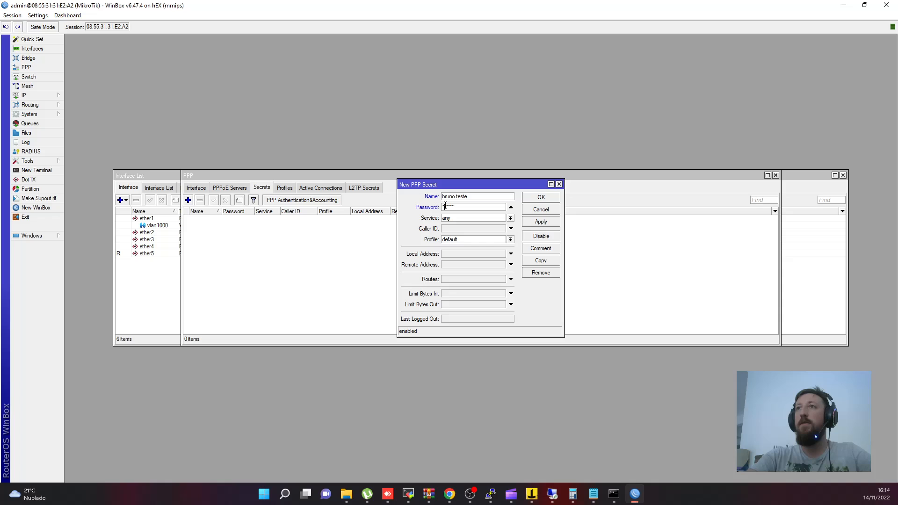
double_click(448, 207)
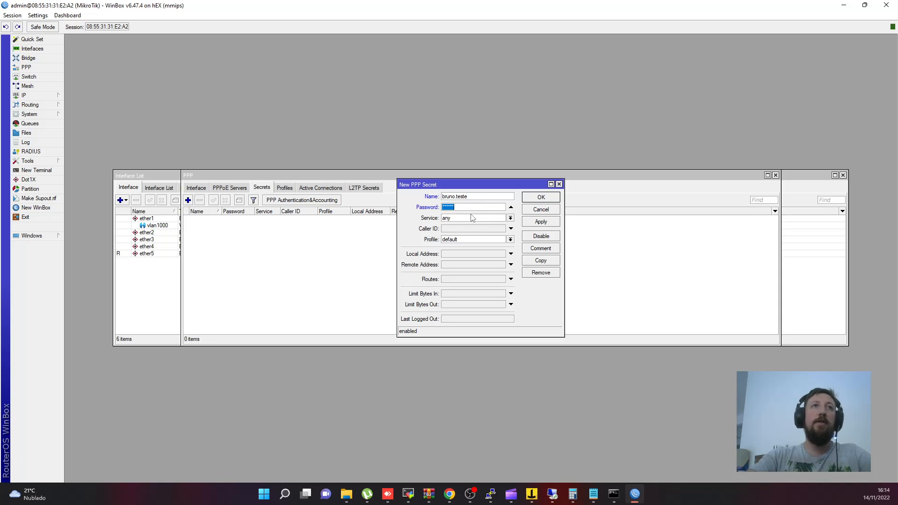
Set the new secret's service to pppoe, briefly switching it to any before choosing pppoe again
left_click(450, 220)
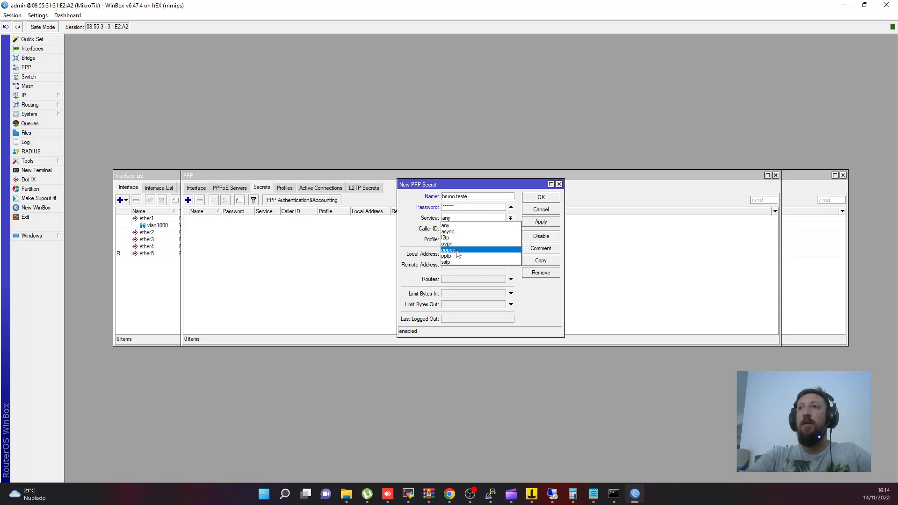
left_click(458, 251)
left_click(459, 220)
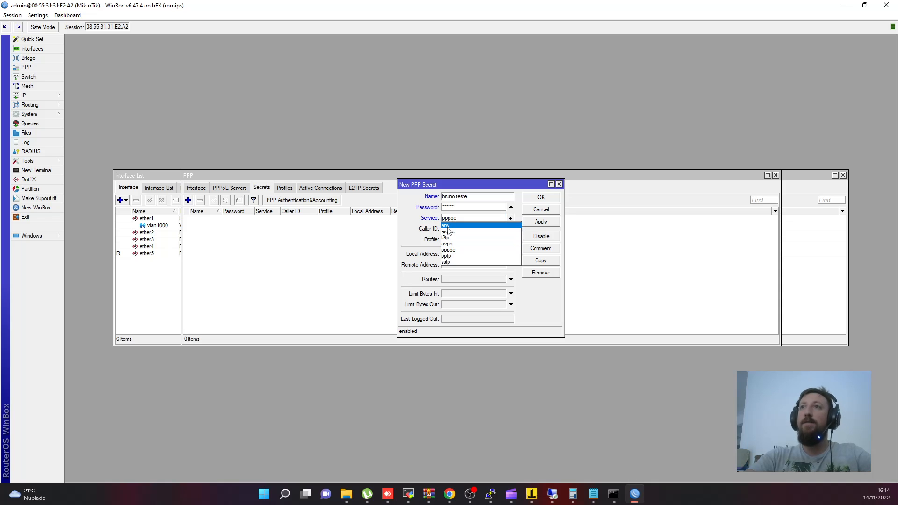
left_click(447, 226)
left_click(459, 221)
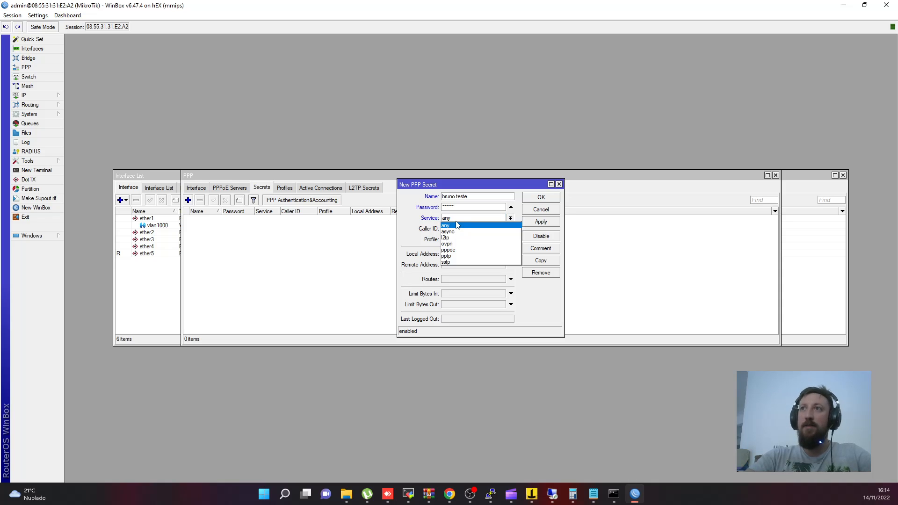
left_click(458, 250)
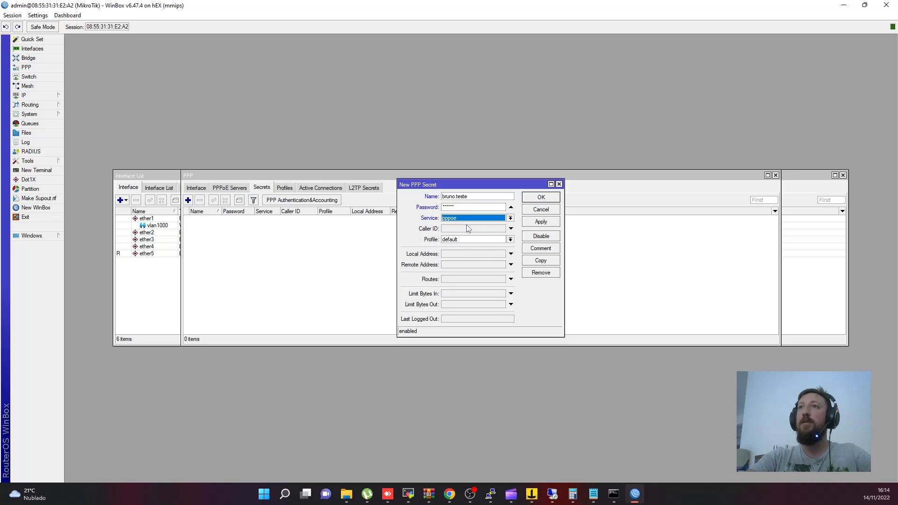
Assign the plano100mega profile to the client secret and save it
left_click(463, 242)
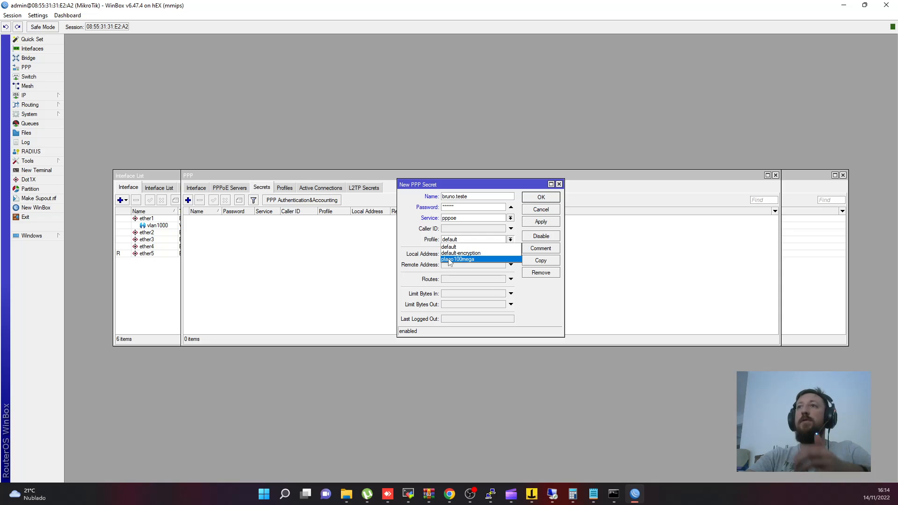
left_click(450, 260)
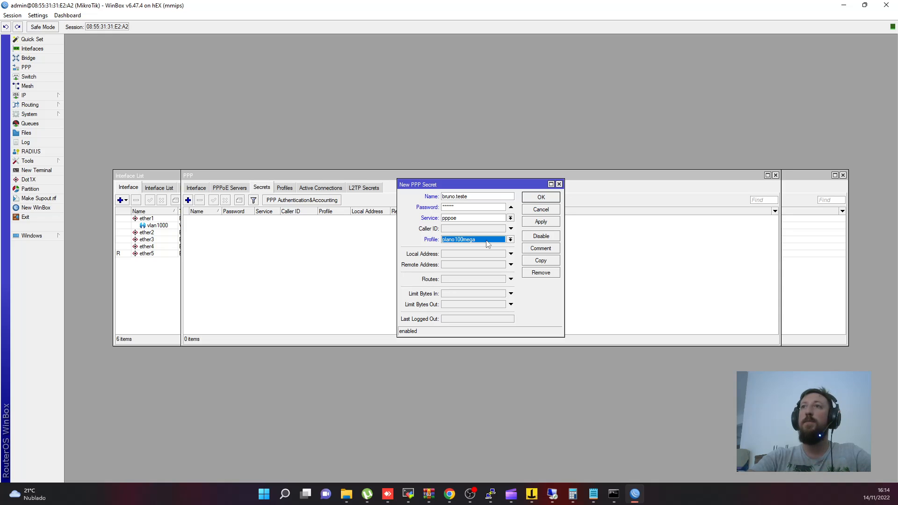
left_click(540, 222)
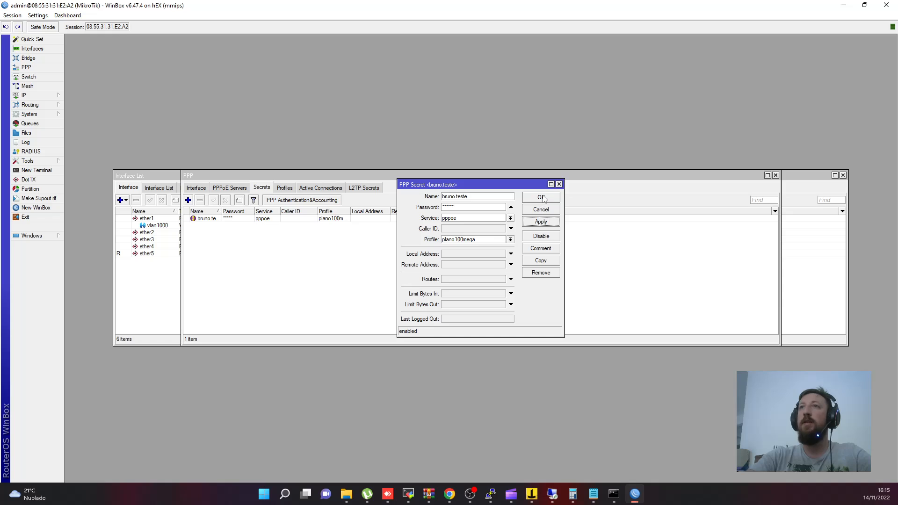
left_click(541, 197)
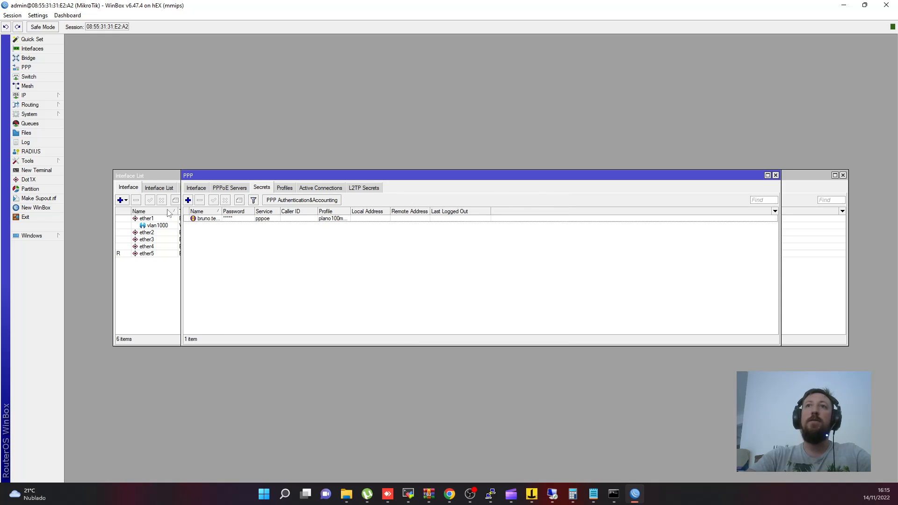
Check the PPP interface list and the active connections for client sessions
left_click(200, 189)
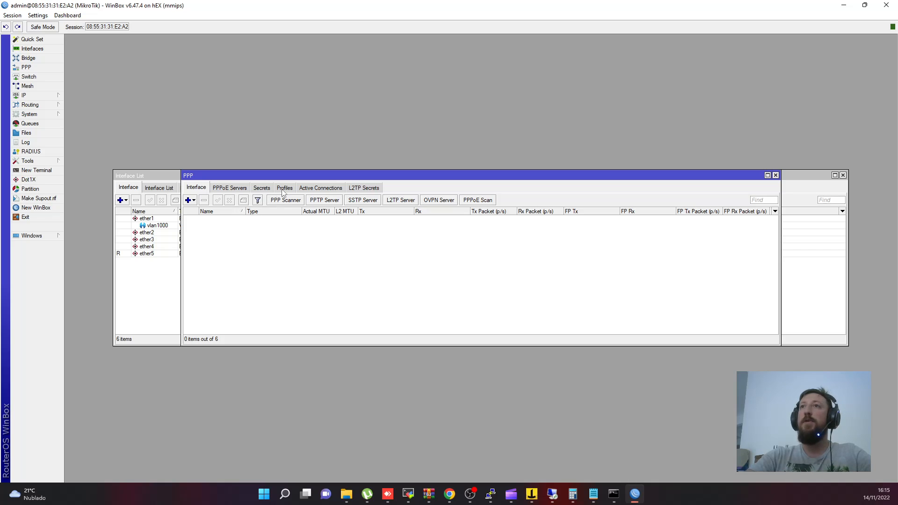
left_click(313, 190)
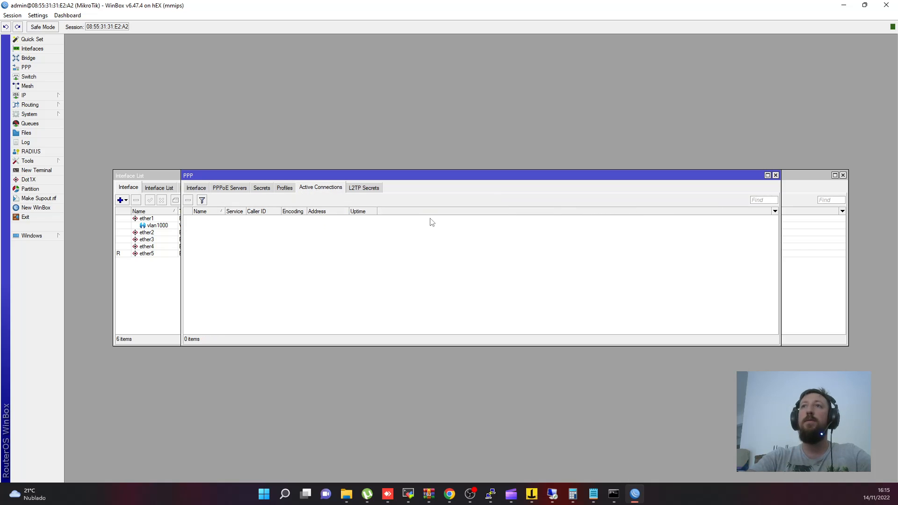
left_click(196, 189)
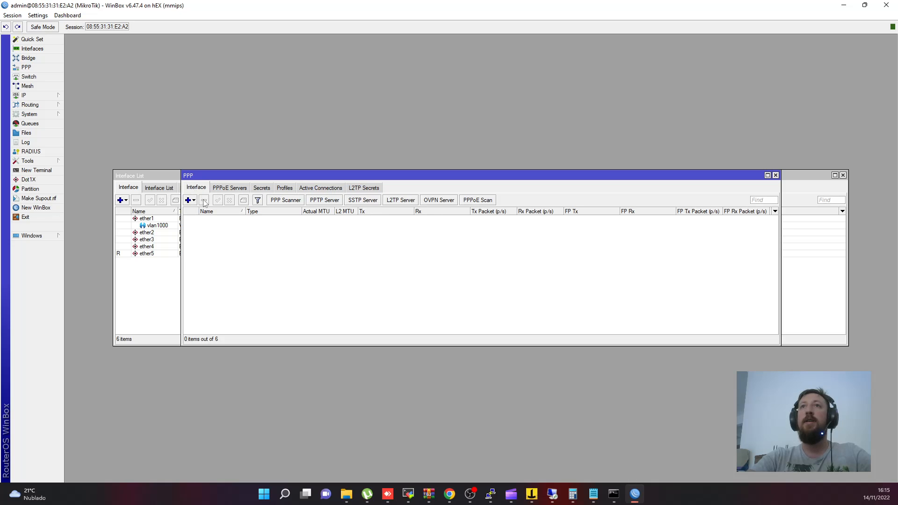